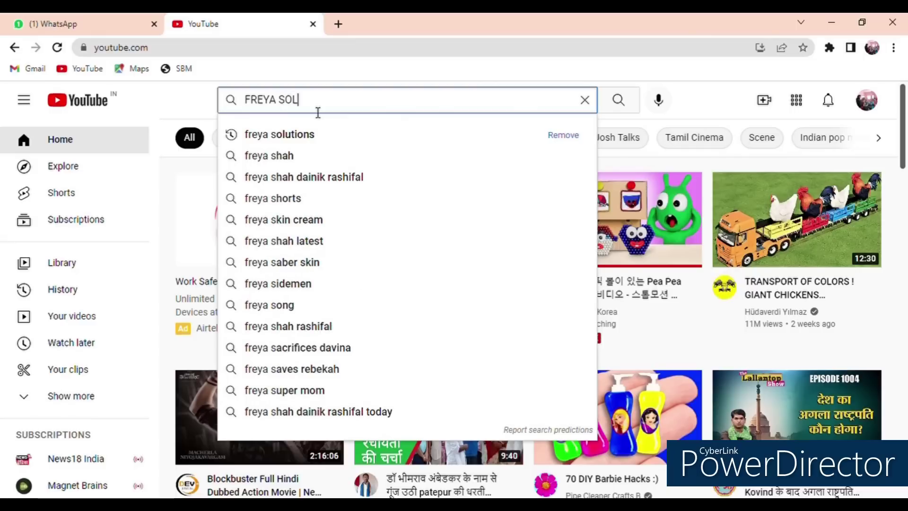
# Step: Search YouTube for 'FREYA SOLUTIONS' and open the channel's uploads
pyautogui.write('S')
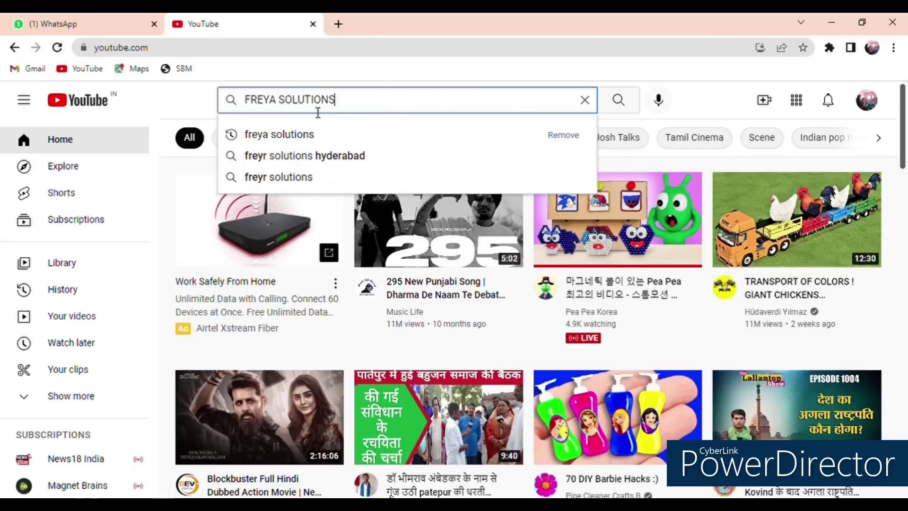
pyautogui.press('Return')
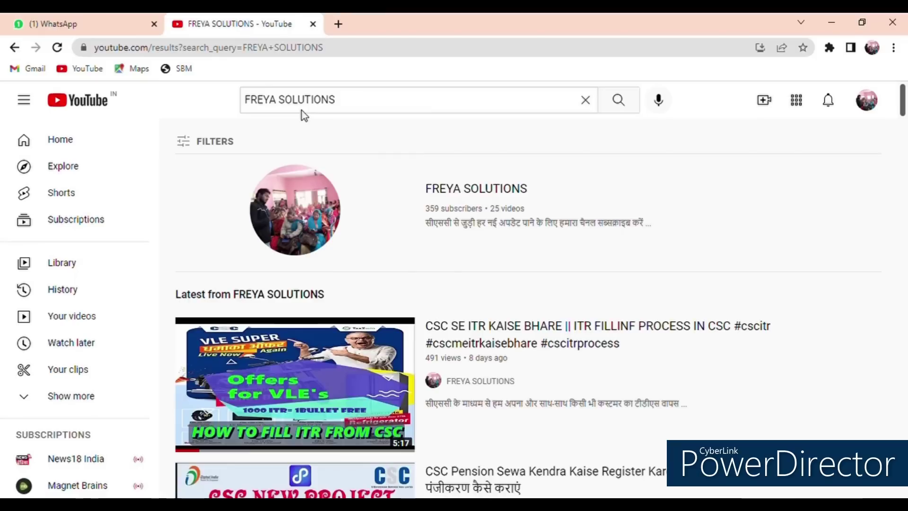
pyautogui.click(426, 208)
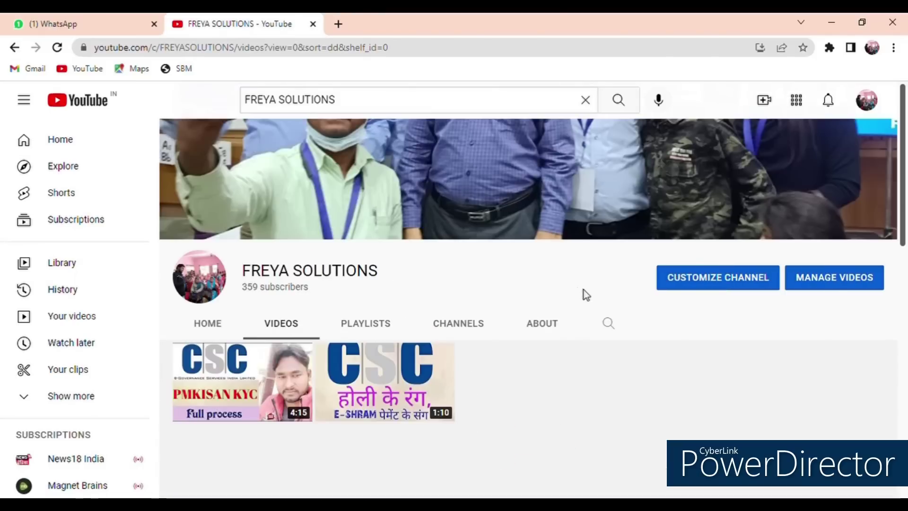
pyautogui.scroll(-5, 522, 289)
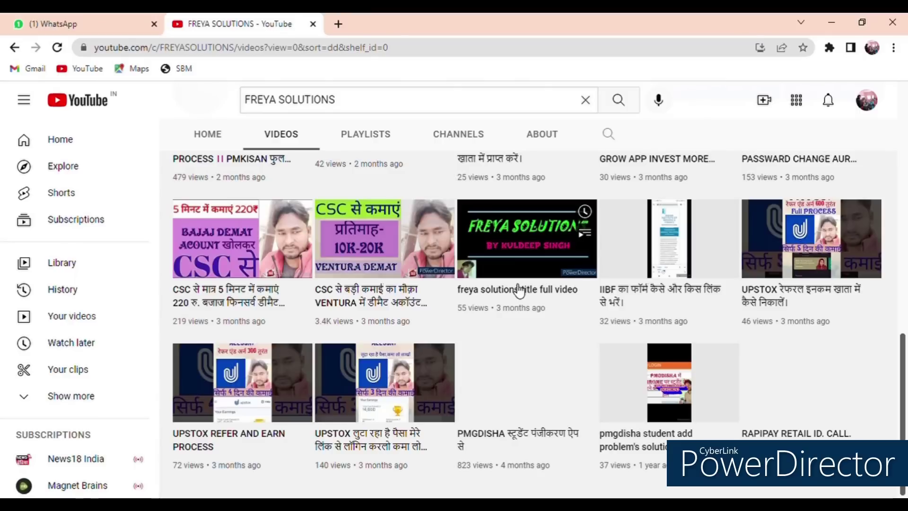
pyautogui.scroll(10, 618, 298)
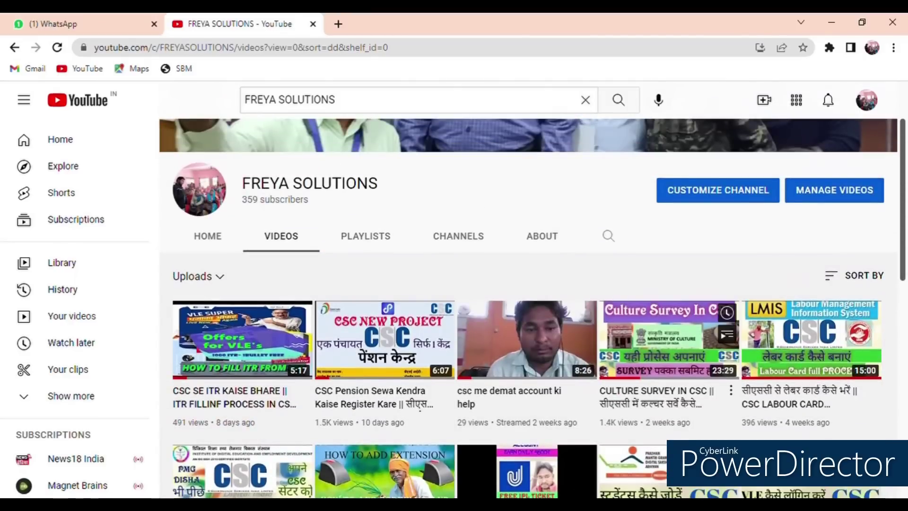
pyautogui.scroll(2, 618, 297)
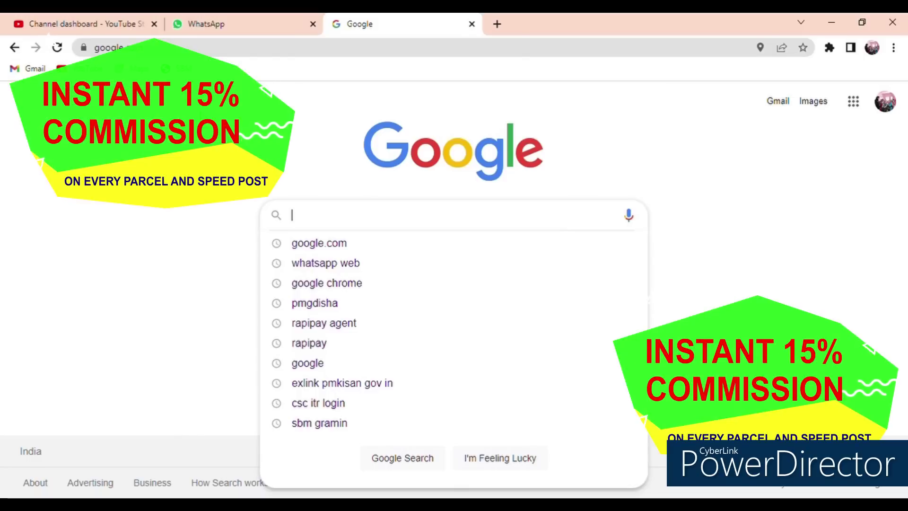
# Step: Google 'csc dak mitra' and open the dakmitra.csccloud.in portal result
pyautogui.write('csc dak')
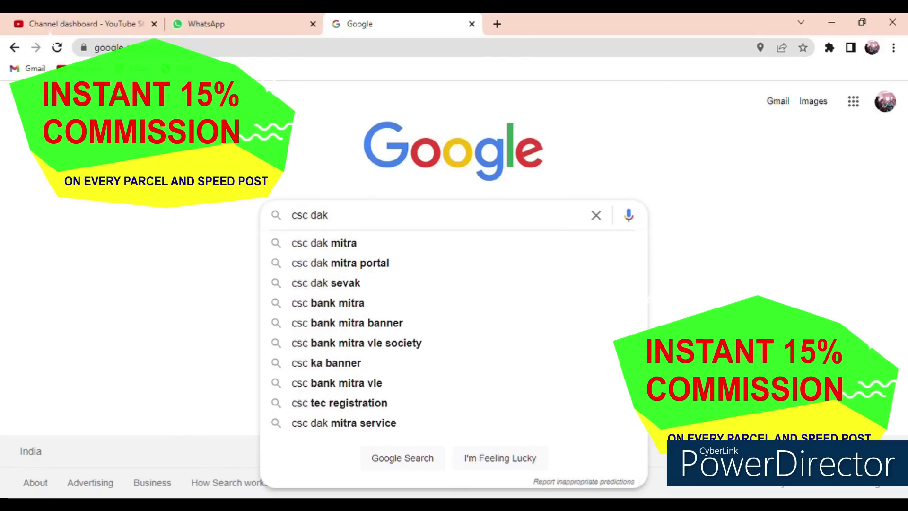
pyautogui.press('Down')
pyautogui.press('Return')
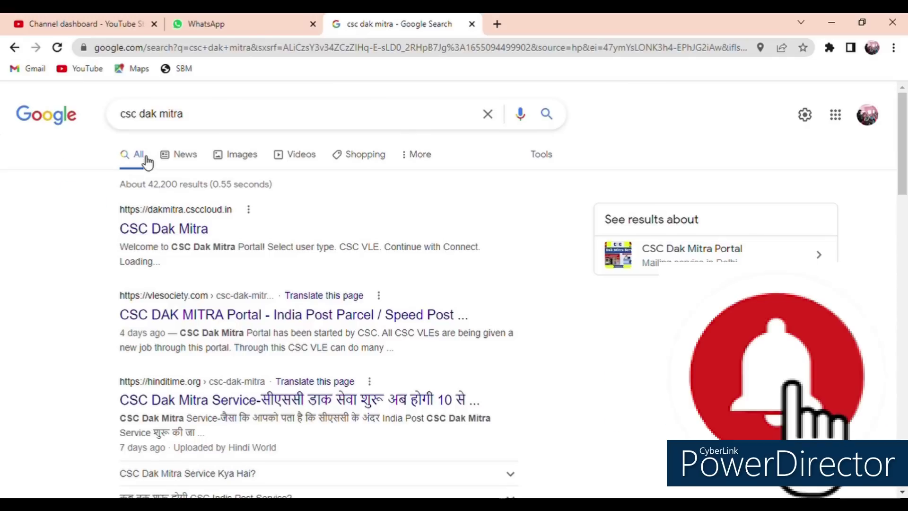
pyautogui.click(189, 231)
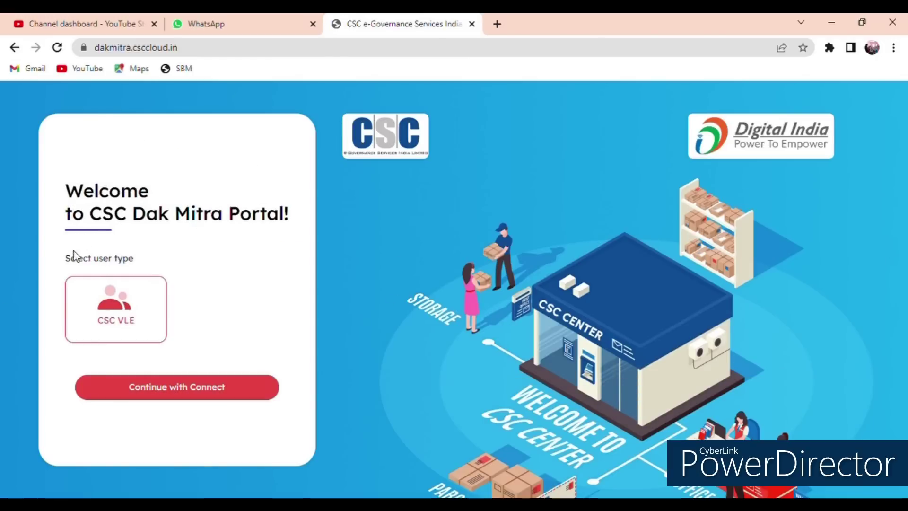
# Step: Sign in to Digital Seva Connect with the CSC ID, password and captcha, with Remember me ticked
pyautogui.click(183, 394)
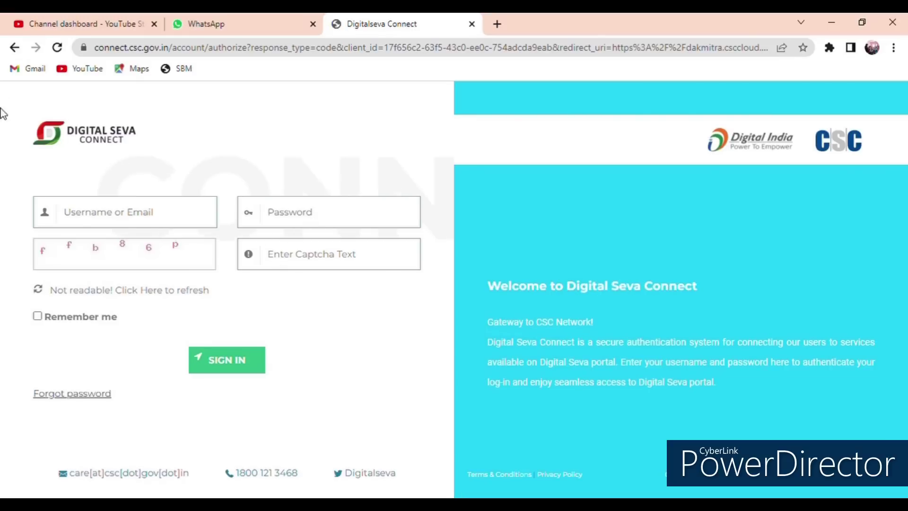
pyautogui.click(164, 217)
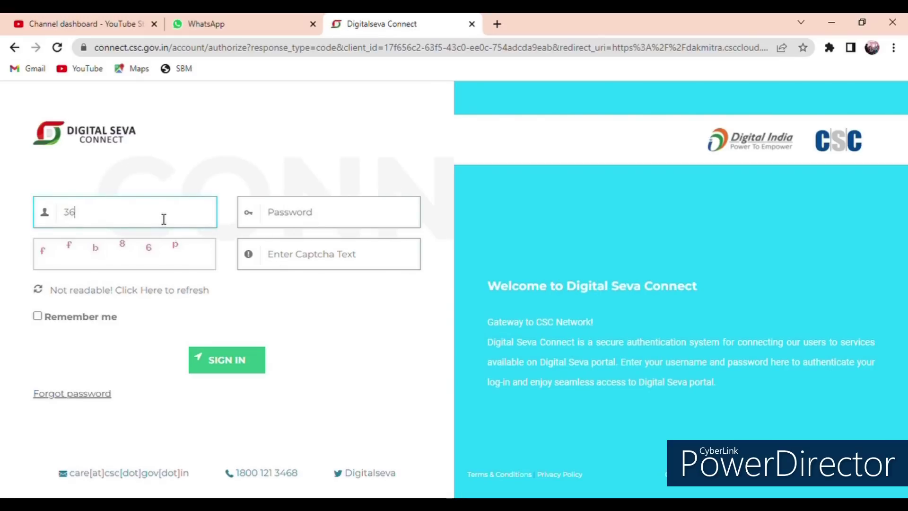
pyautogui.press('Tab')
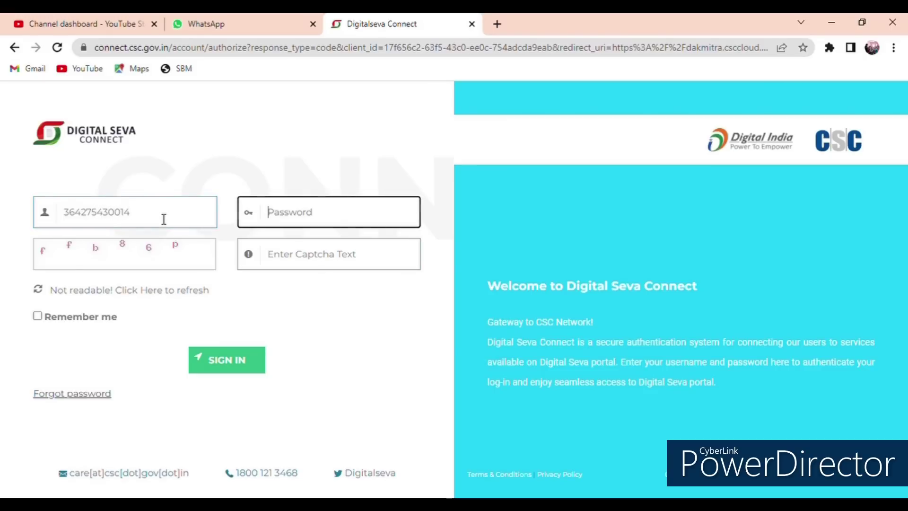
pyautogui.write('••')
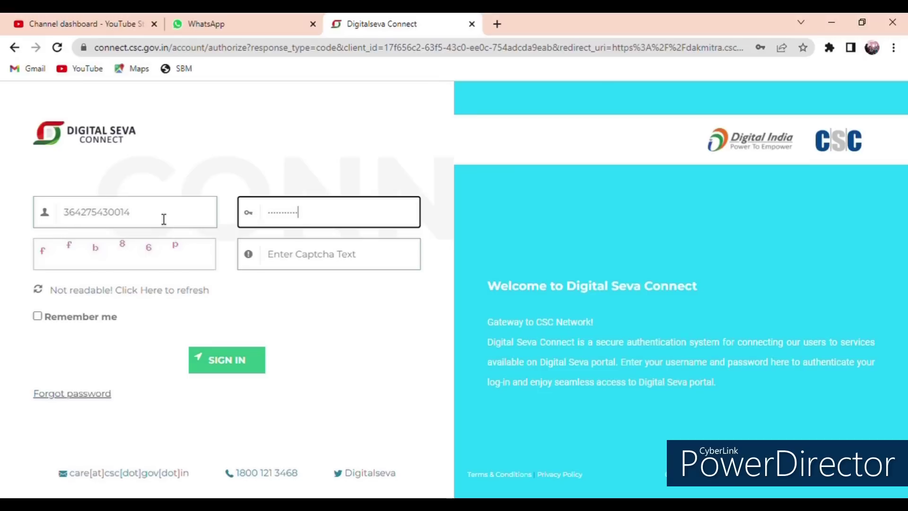
pyautogui.click(306, 264)
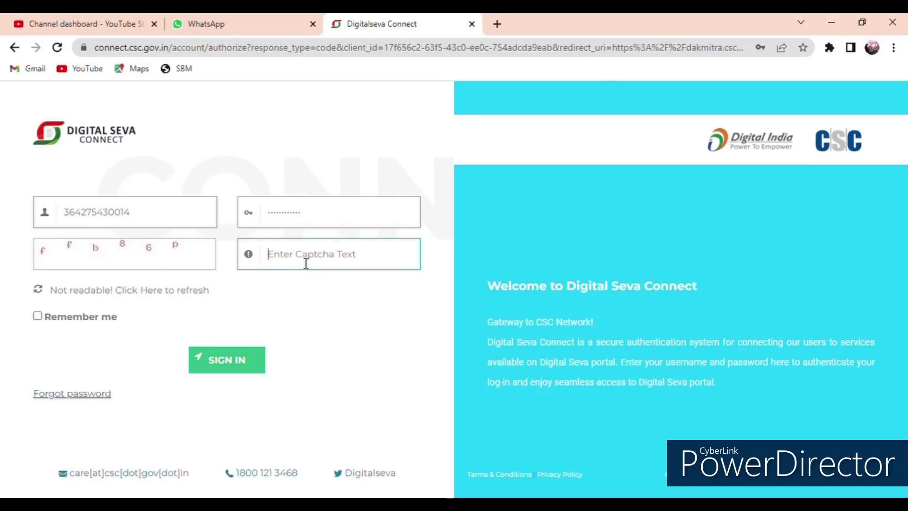
pyautogui.write('ffb86p')
pyautogui.click(93, 317)
pyautogui.click(246, 370)
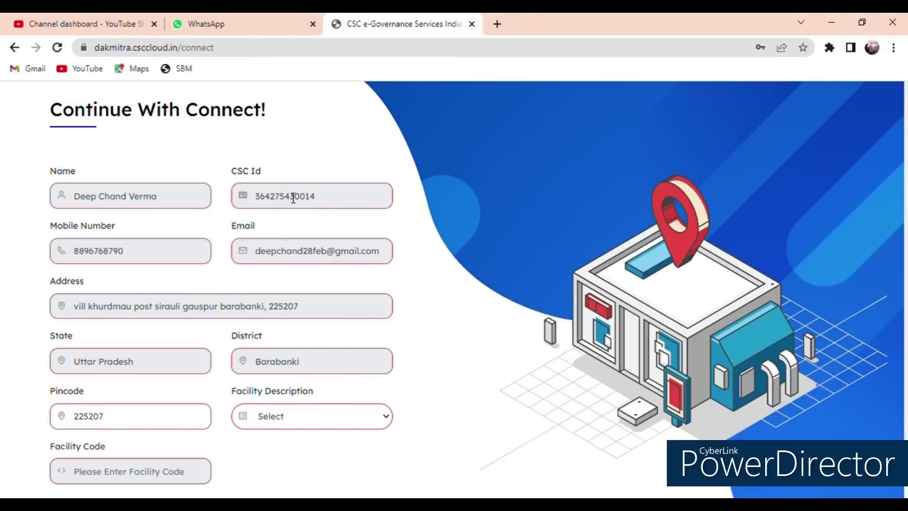
# Step: Correct the connect form's pincode, replacing the old 225207
pyautogui.scroll(-1, 299, 269)
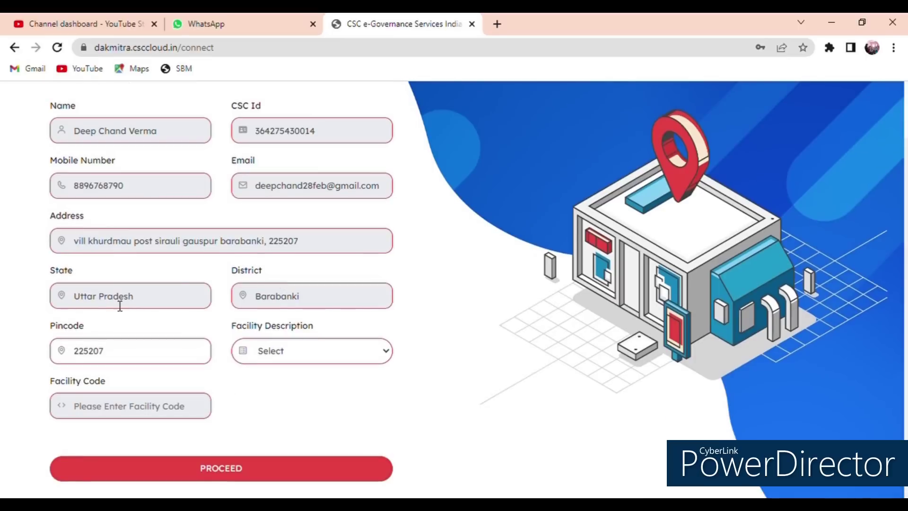
pyautogui.click(130, 360)
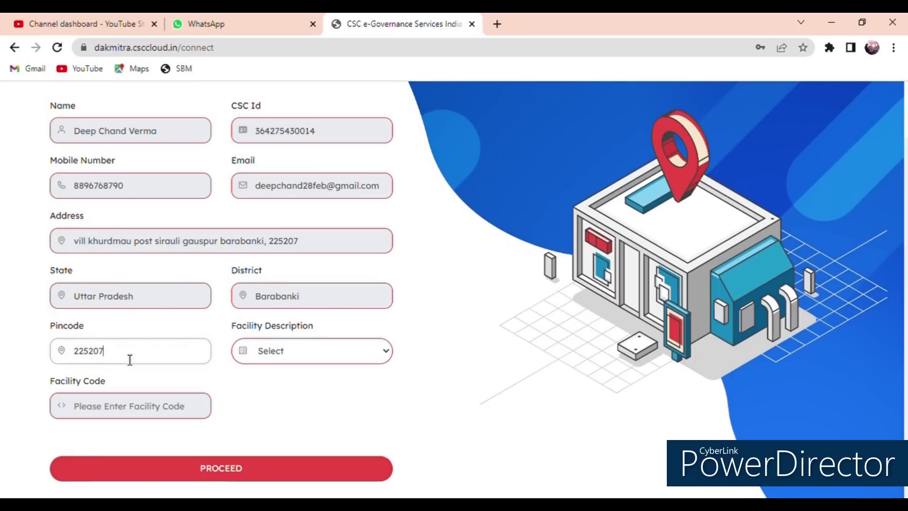
pyautogui.click(364, 352)
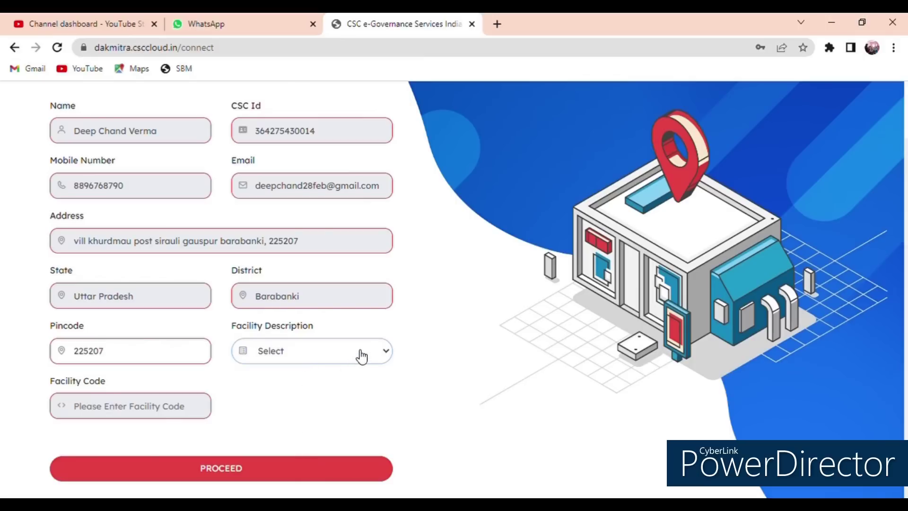
pyautogui.click(201, 356)
pyautogui.press('BackSpace')
pyautogui.press('BackSpace')
pyautogui.press('BackSpace')
pyautogui.press('BackSpace')
pyautogui.press('BackSpace')
pyautogui.press('BackSpace')
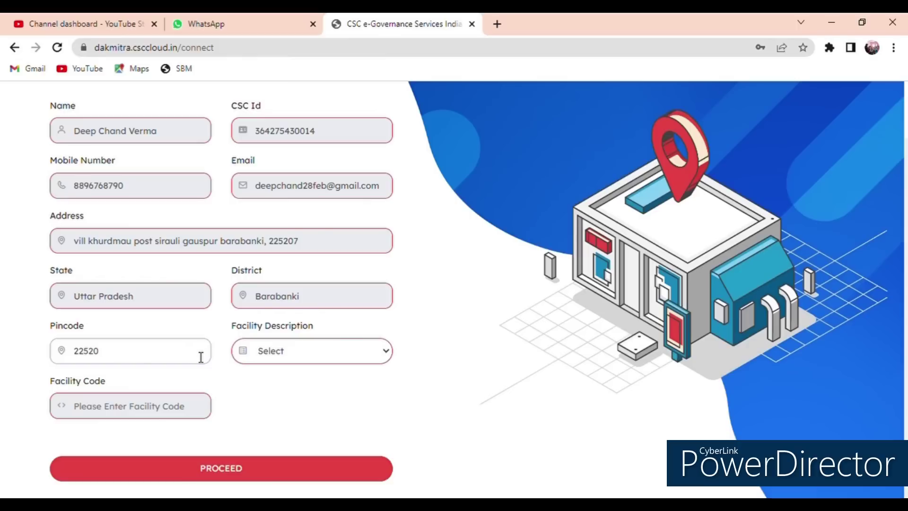
pyautogui.write('225')
pyautogui.press('Tab')
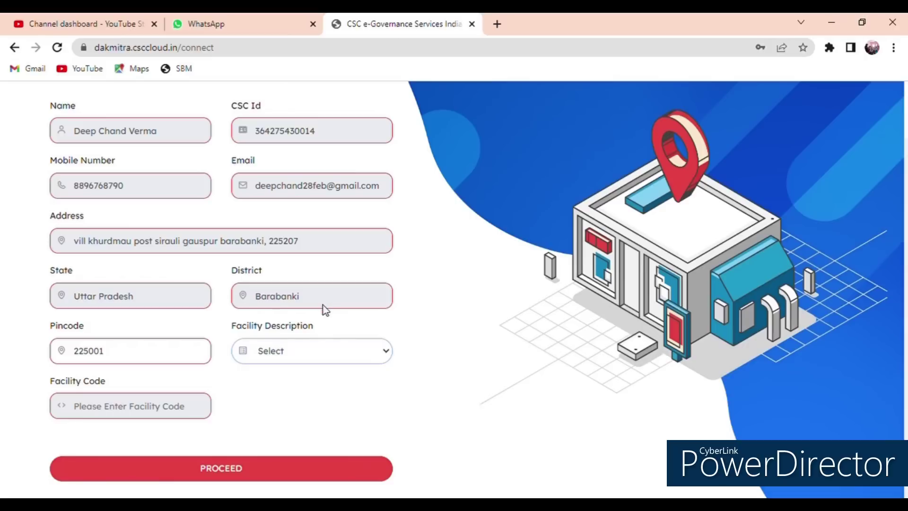
pyautogui.click(162, 355)
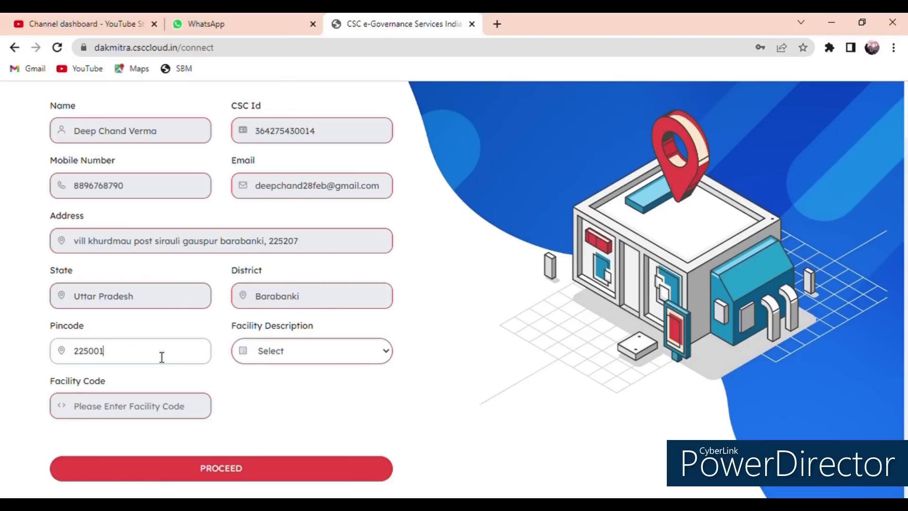
pyautogui.write('6')
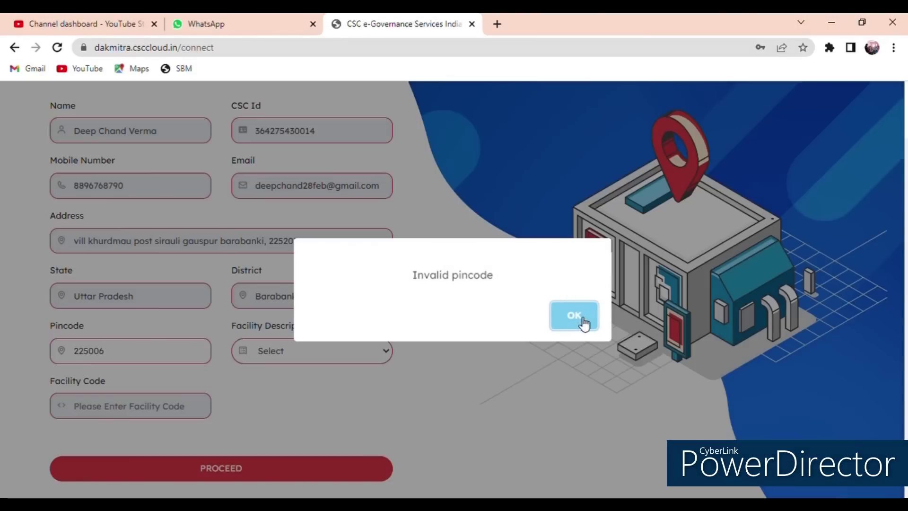
pyautogui.click(584, 322)
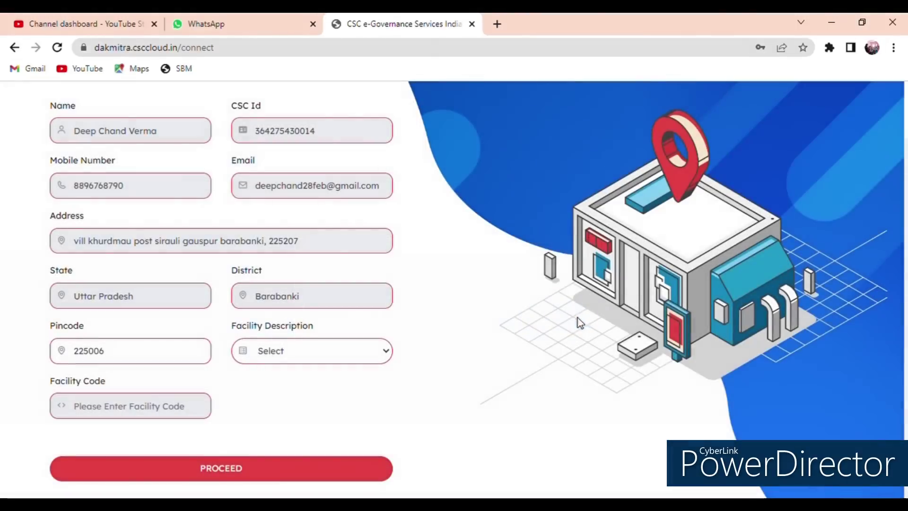
pyautogui.click(130, 360)
pyautogui.press('BackSpace')
pyautogui.press('BackSpace')
pyautogui.press('BackSpace')
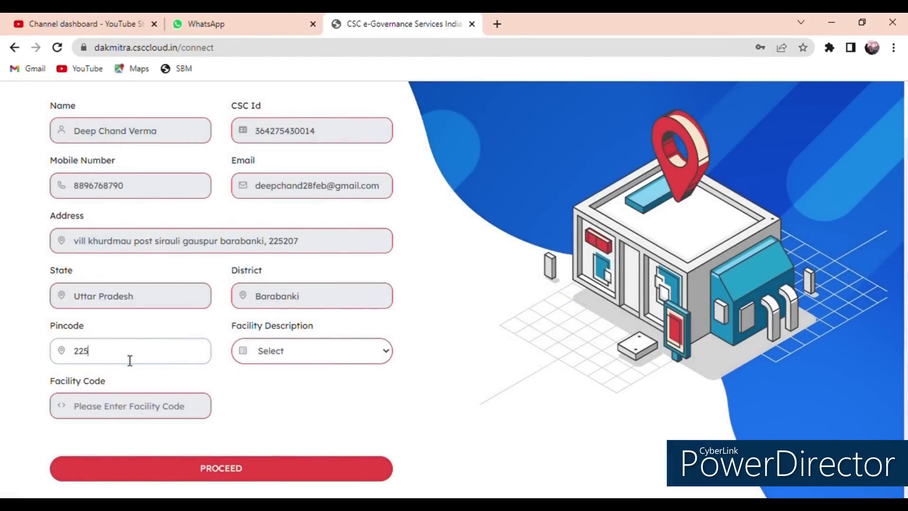
pyautogui.write('206')
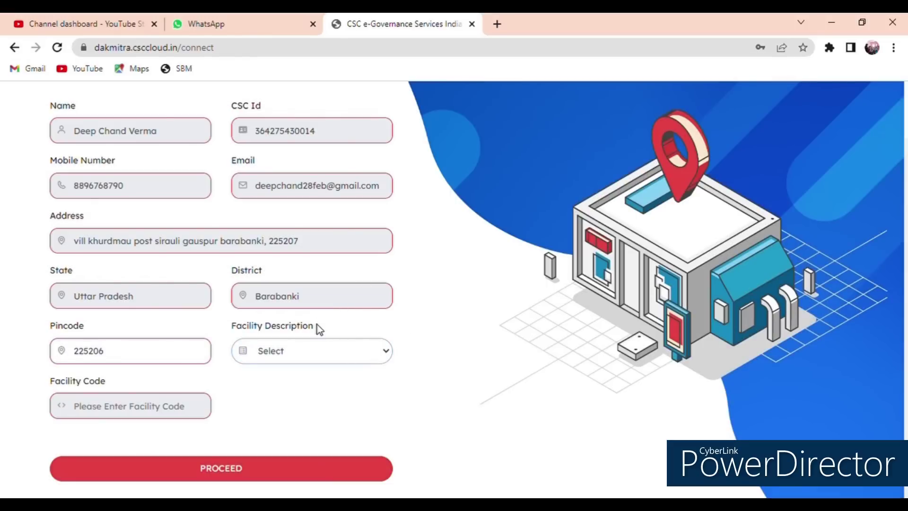
# Step: Choose Maulabad BO as the facility and submit the connect form
pyautogui.click(287, 265)
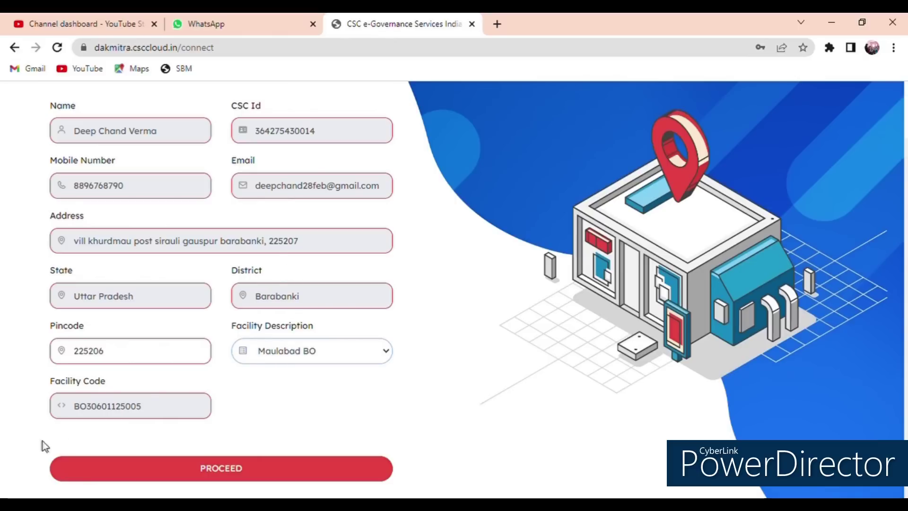
pyautogui.doubleClick(96, 407)
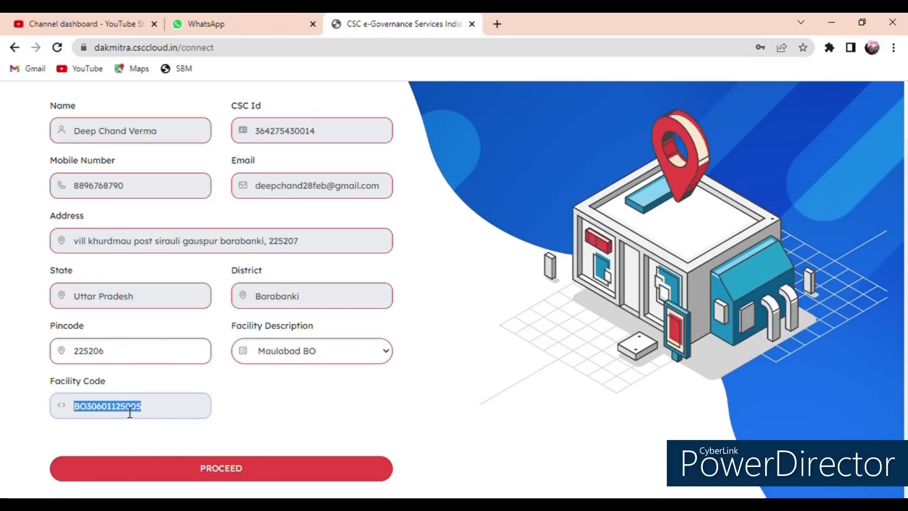
pyautogui.click(227, 468)
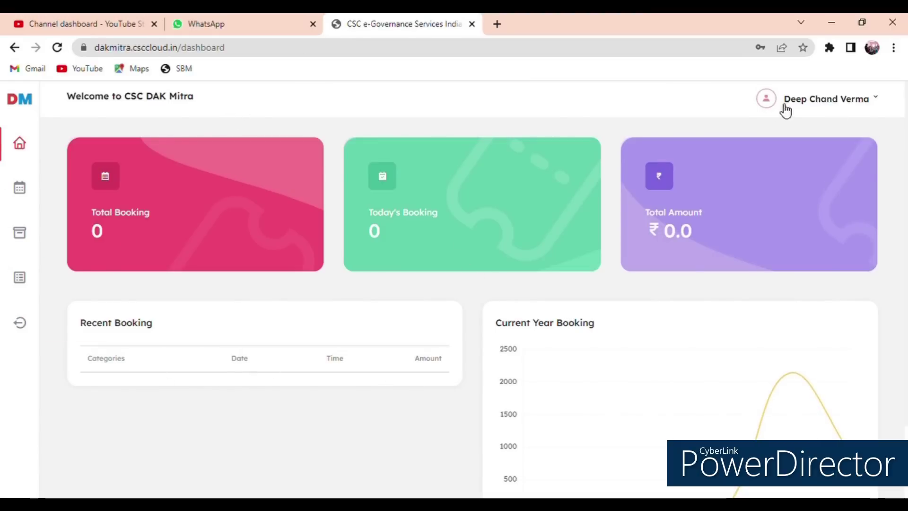
# Step: View the VLE profile from the user menu and return to the dashboard
pyautogui.click(820, 102)
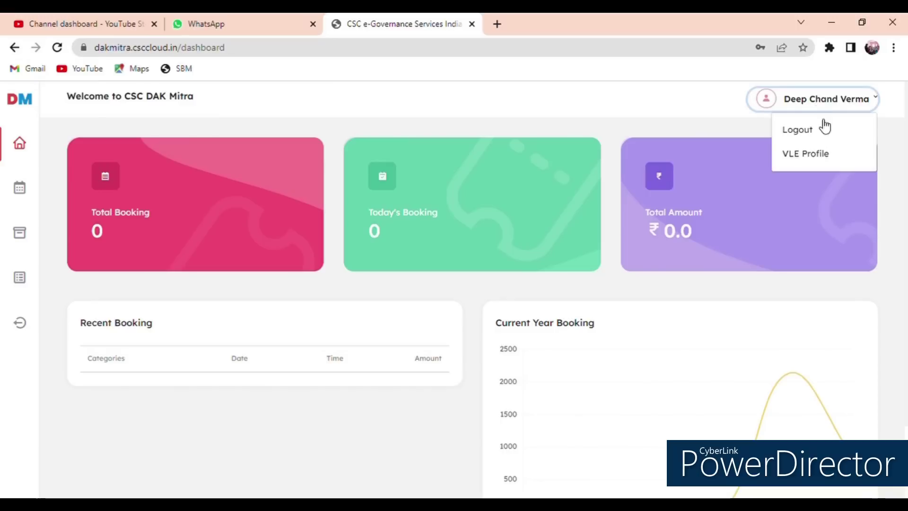
pyautogui.click(809, 156)
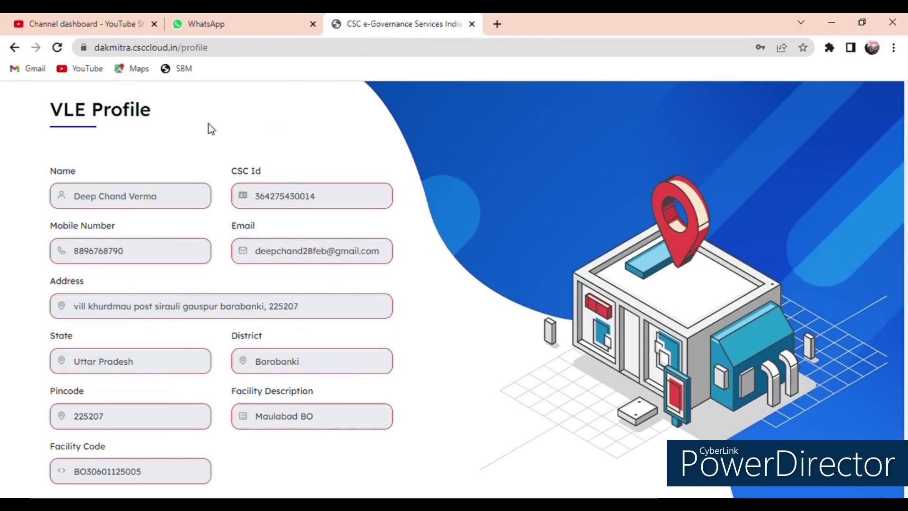
pyautogui.click(14, 47)
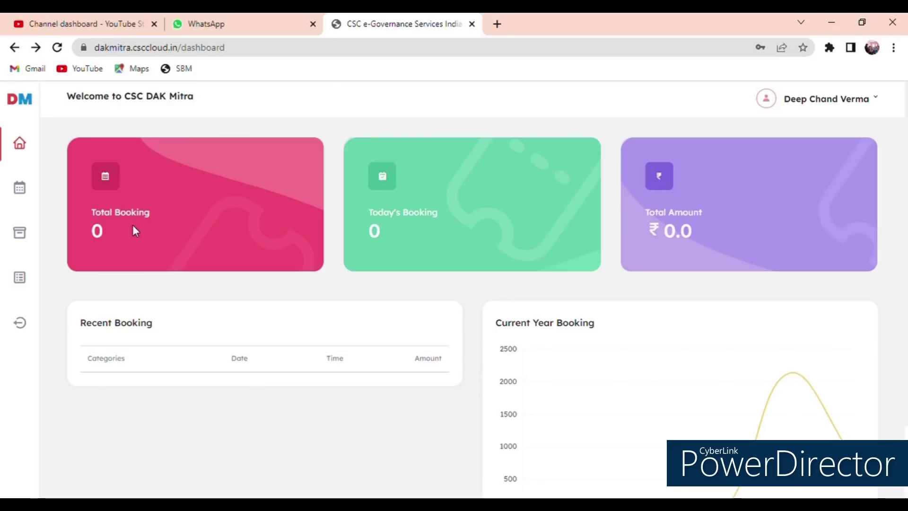
# Step: Review the dashboard's zero bookings and ₹0.0 total, then go to Booking
pyautogui.tripleClick(415, 216)
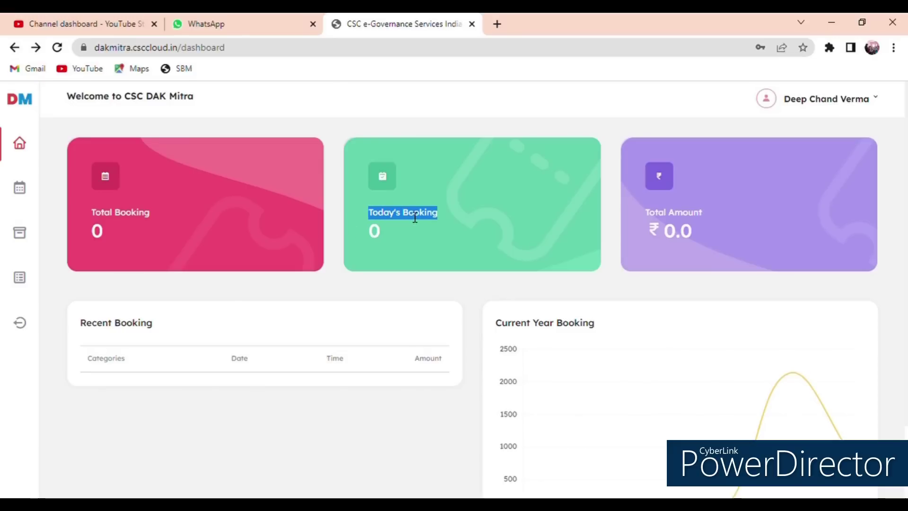
pyautogui.tripleClick(684, 218)
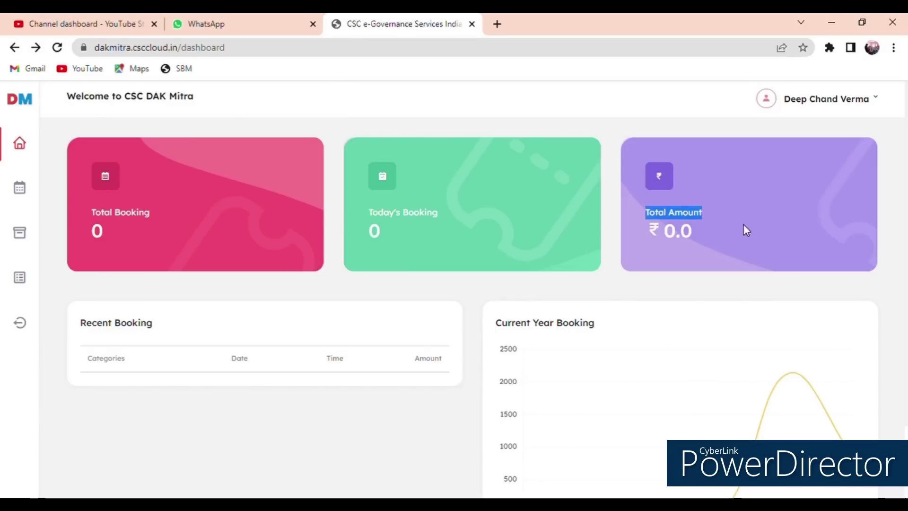
pyautogui.click(212, 207)
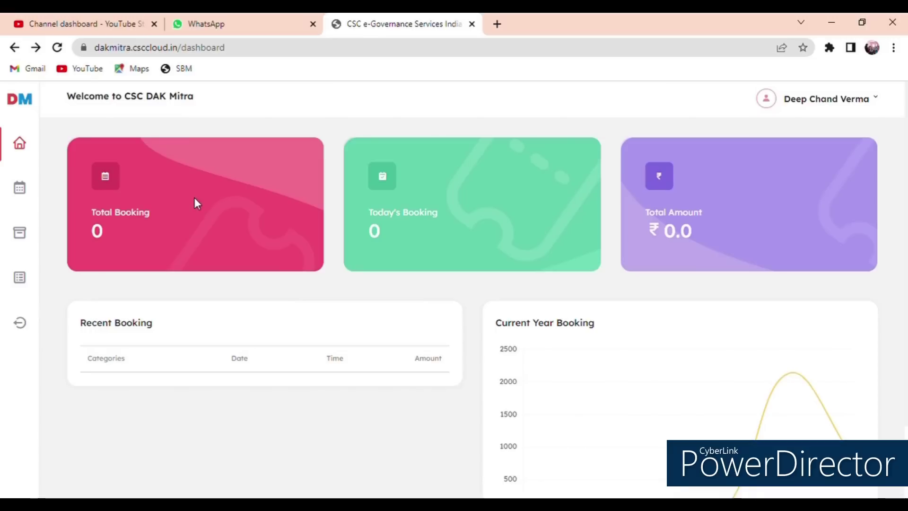
pyautogui.scroll(-2, 250, 287)
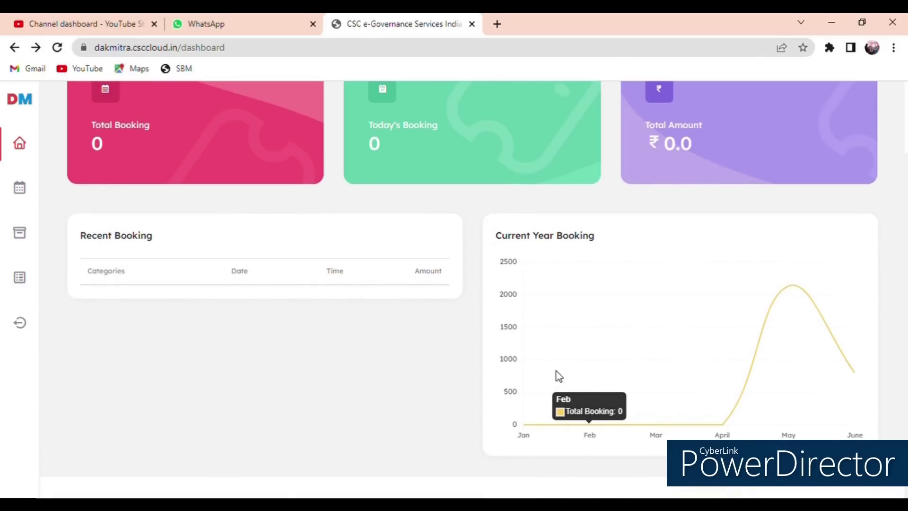
pyautogui.scroll(2, 521, 363)
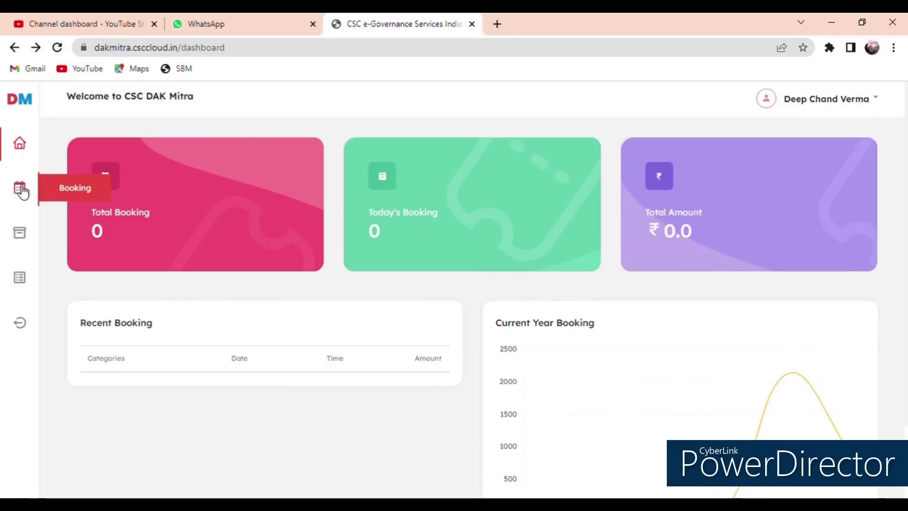
pyautogui.click(59, 187)
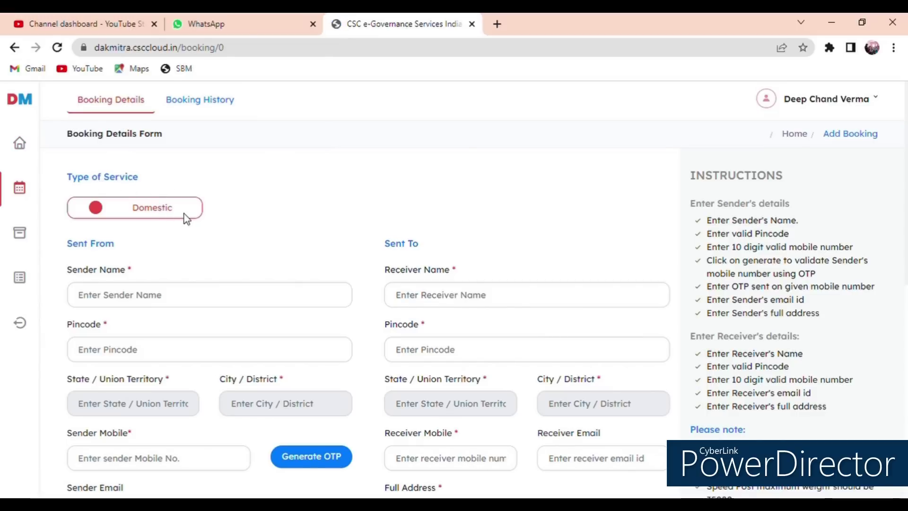
# Step: Review the empty sender pincode, mobile, email and address fields
pyautogui.scroll(-4, 184, 214)
pyautogui.scroll(3, 122, 203)
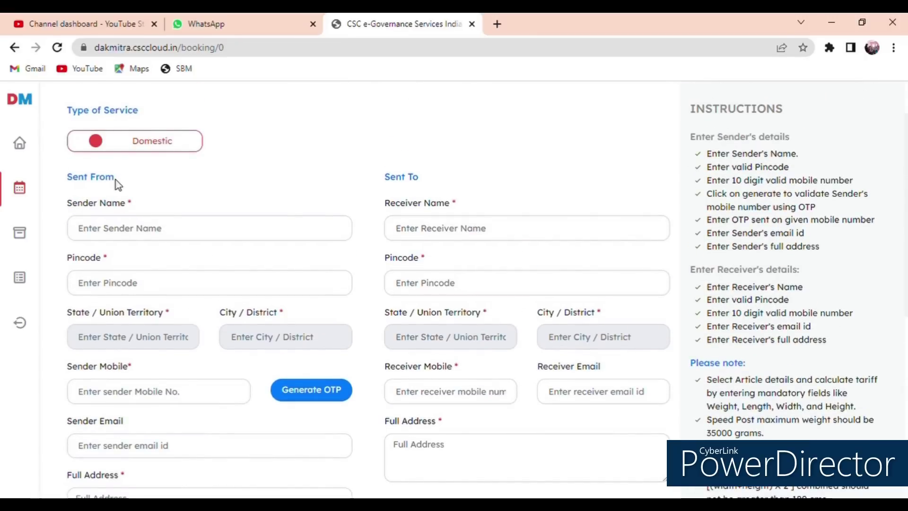
pyautogui.scroll(-3, 194, 208)
pyautogui.click(126, 157)
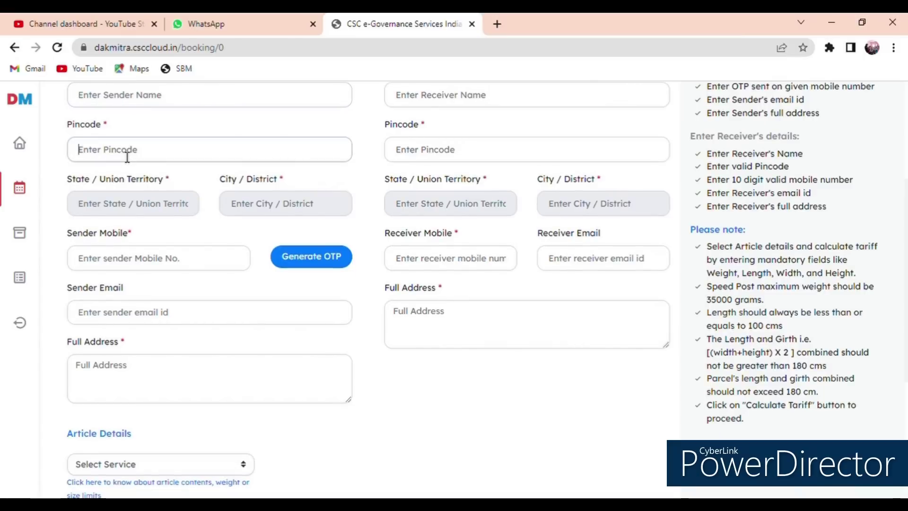
pyautogui.click(116, 204)
pyautogui.click(121, 259)
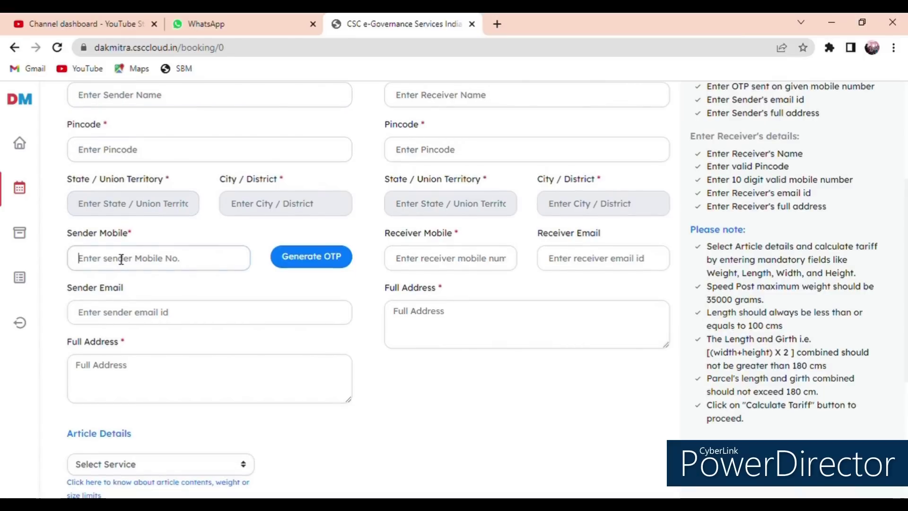
pyautogui.click(309, 273)
pyautogui.click(140, 316)
pyautogui.click(171, 291)
pyautogui.scroll(-2, 171, 387)
pyautogui.scroll(-1, 172, 386)
pyautogui.click(158, 241)
pyautogui.click(125, 293)
# Step: Check the empty Article Details service selection
pyautogui.scroll(-2, 180, 321)
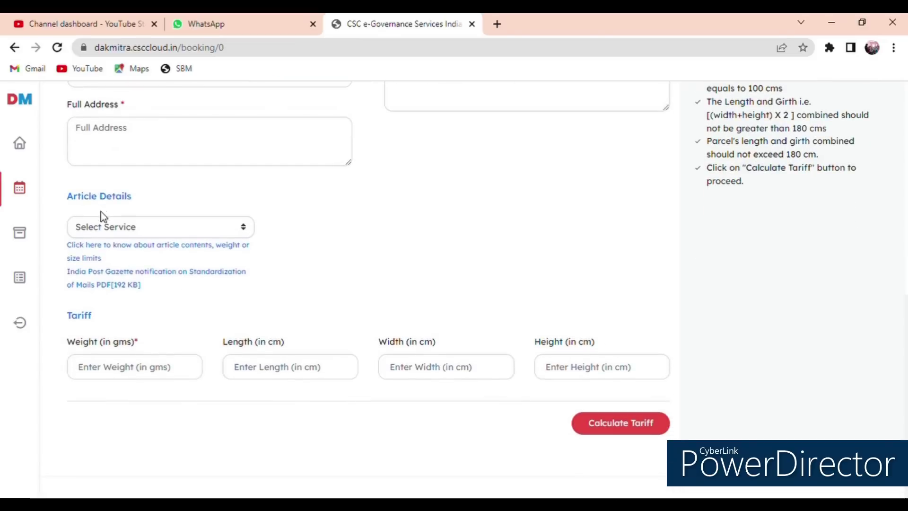
pyautogui.click(209, 231)
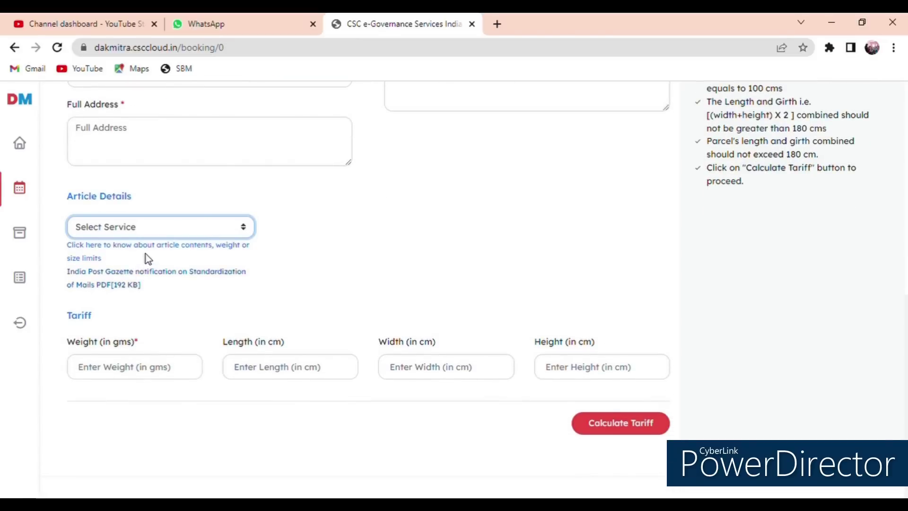
pyautogui.click(172, 200)
pyautogui.scroll(10, 189, 217)
pyautogui.scroll(1, 201, 224)
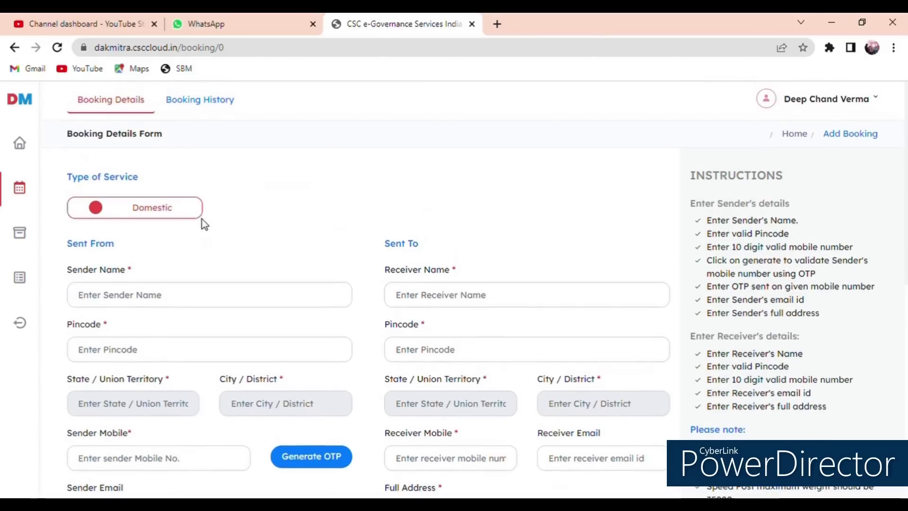
pyautogui.scroll(-2, 431, 246)
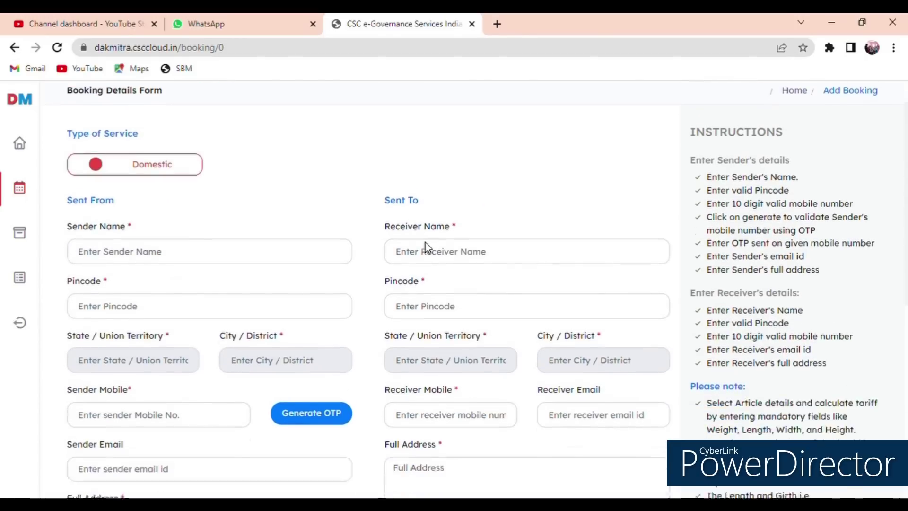
# Step: Review the empty Sent To receiver pincode, email and address fields
pyautogui.tripleClick(411, 187)
pyautogui.click(478, 183)
pyautogui.scroll(-2, 483, 186)
pyautogui.click(477, 217)
pyautogui.click(378, 235)
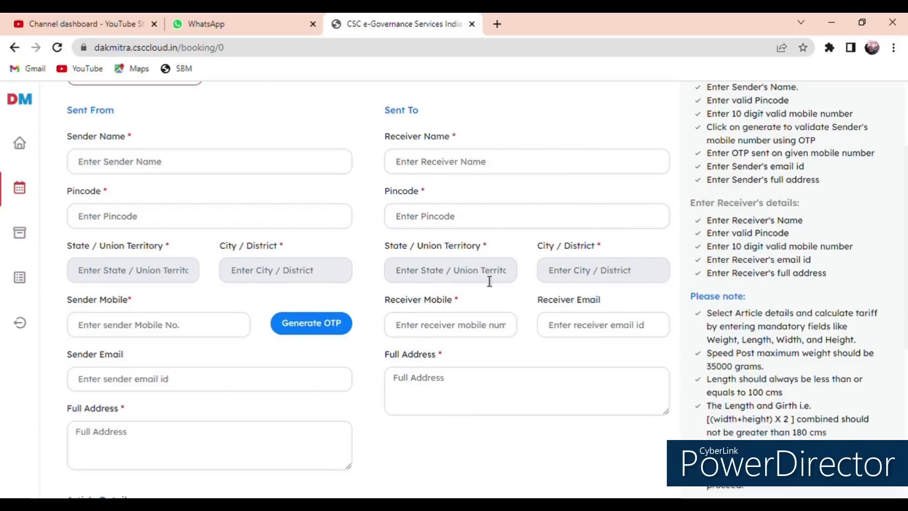
pyautogui.scroll(-2, 481, 279)
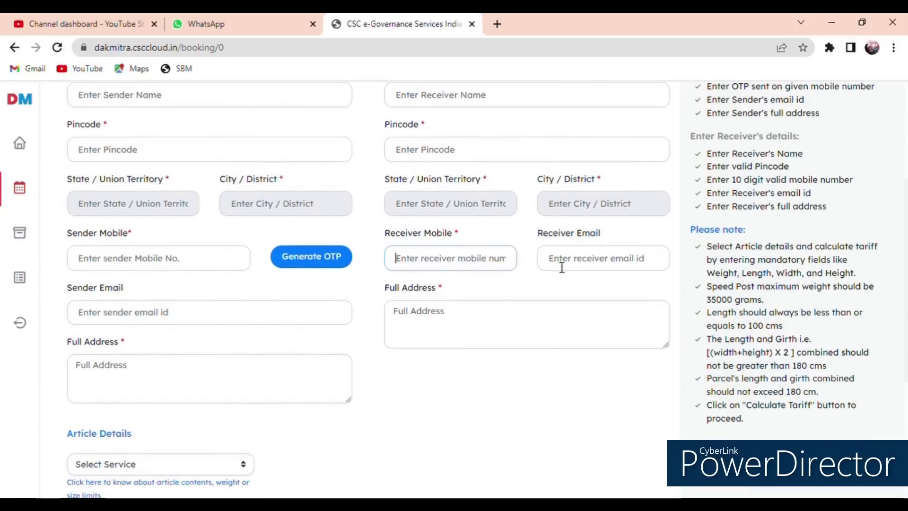
pyautogui.click(573, 261)
pyautogui.scroll(-3, 526, 289)
pyautogui.press('Tab')
pyautogui.scroll(-2, 393, 263)
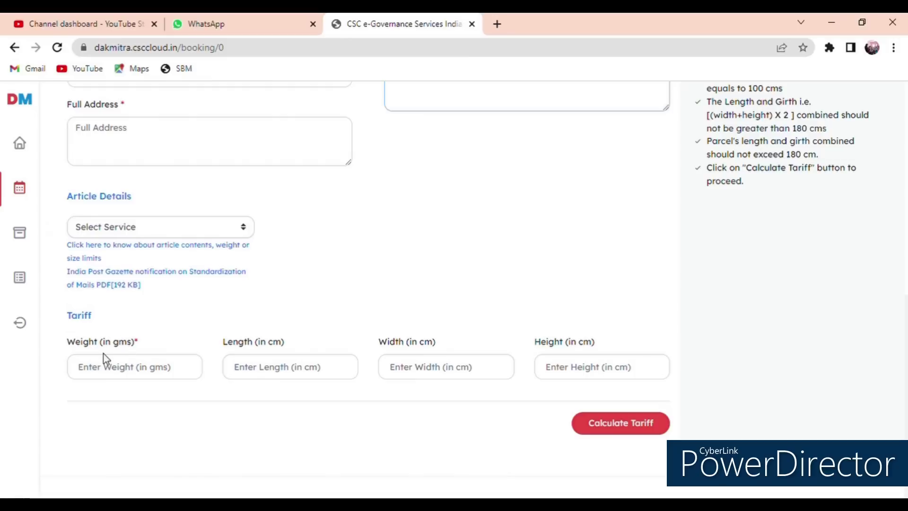
# Step: Enter a 100 g parcel weight and attempt the tariff calculation
pyautogui.click(175, 371)
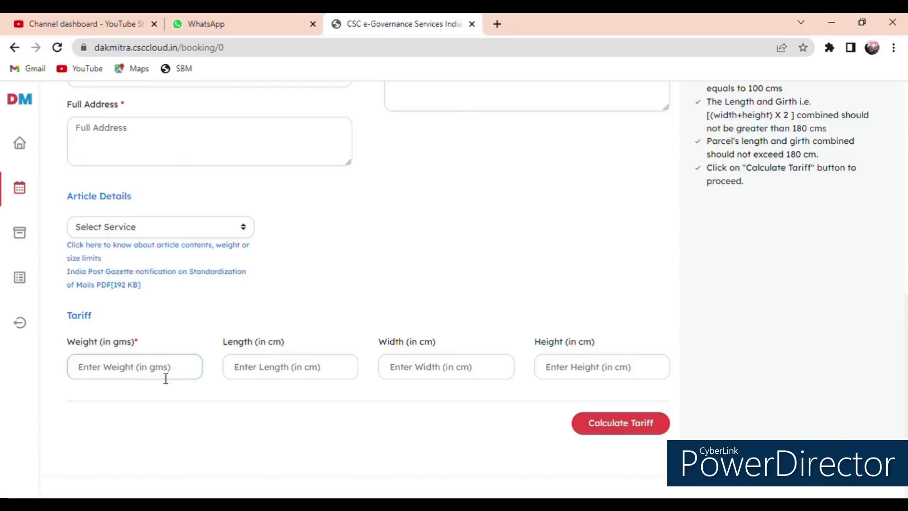
pyautogui.write('100')
pyautogui.click(285, 375)
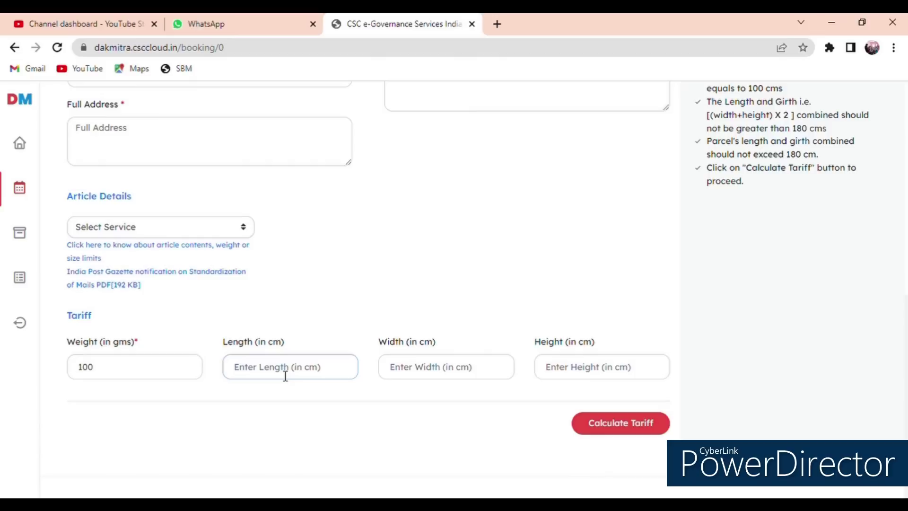
pyautogui.tripleClick(263, 343)
pyautogui.doubleClick(405, 346)
pyautogui.click(407, 346)
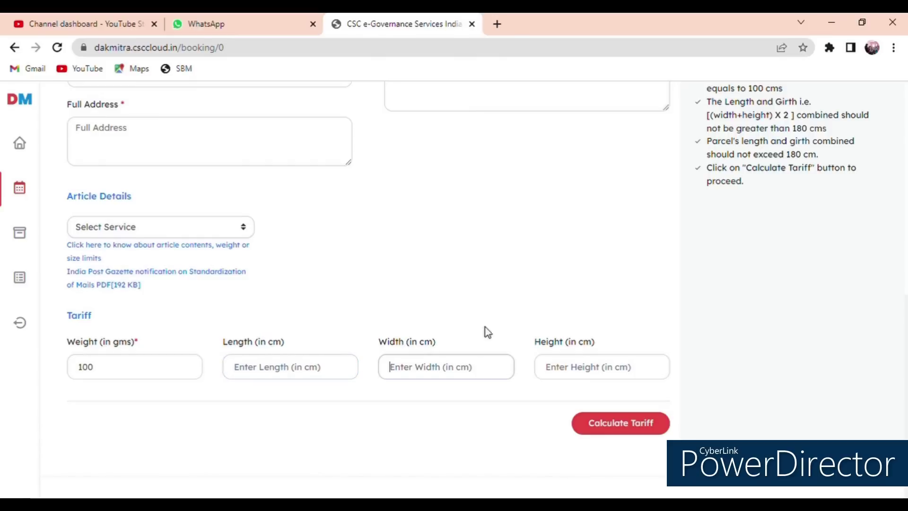
pyautogui.click(572, 339)
pyautogui.click(634, 423)
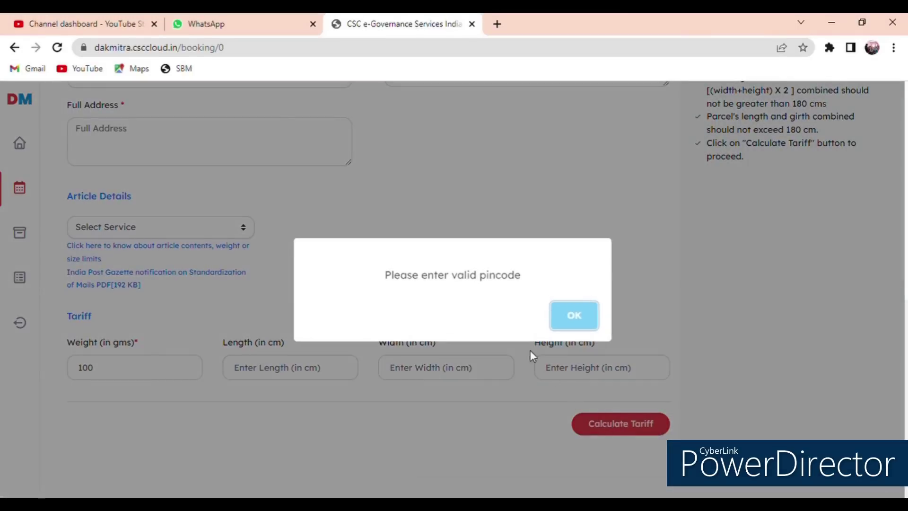
# Step: Dismiss the invalid-pincode alert and return to the sender Pincode field
pyautogui.click(574, 316)
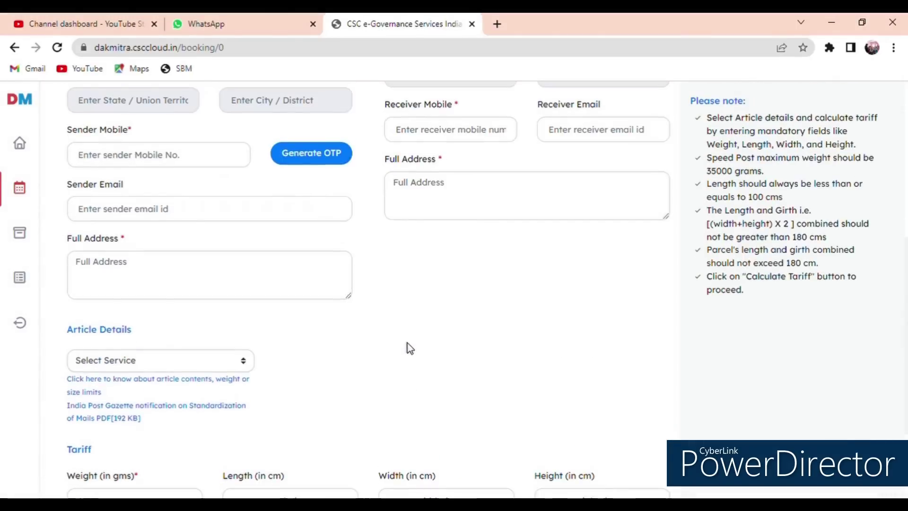
pyautogui.scroll(2, 269, 318)
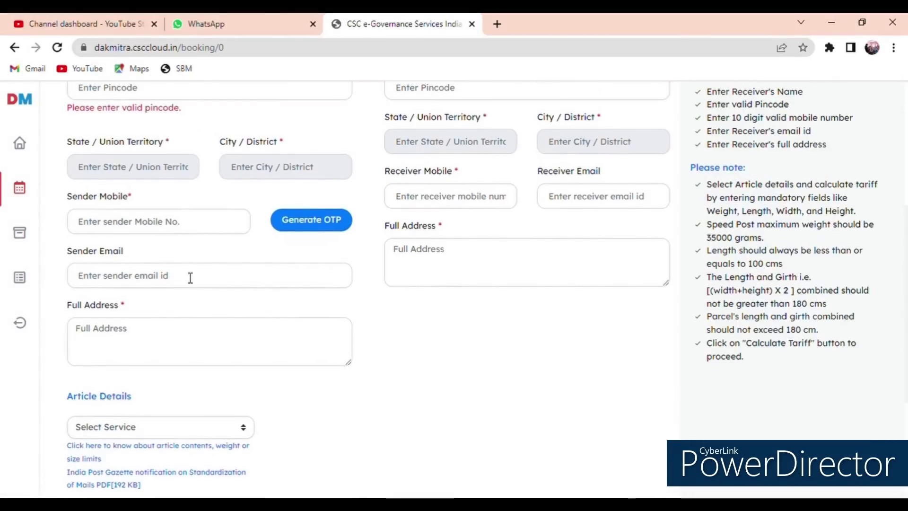
pyautogui.click(176, 164)
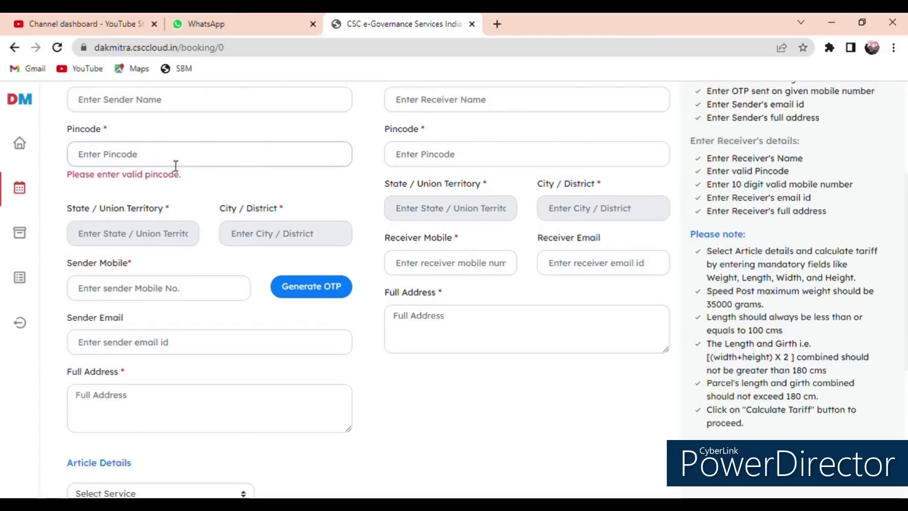
# Step: Autofill the sender details and retry the tariff, dismissing the invalid-pincode alert
pyautogui.click(182, 203)
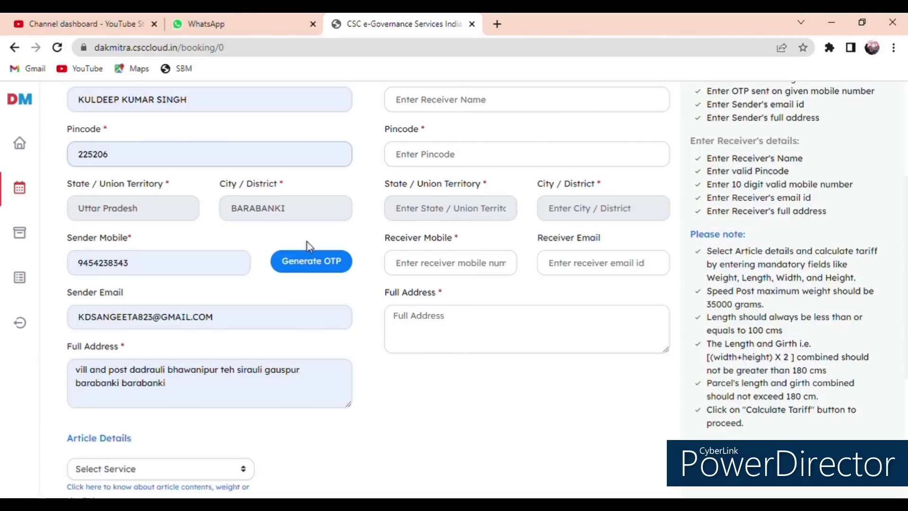
pyautogui.scroll(4, 310, 246)
pyautogui.scroll(-10, 359, 268)
pyautogui.click(620, 420)
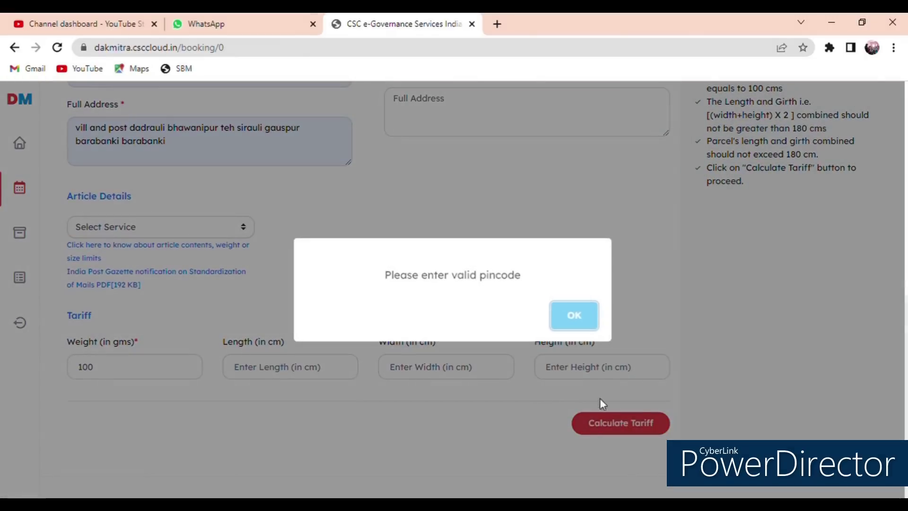
pyautogui.click(576, 315)
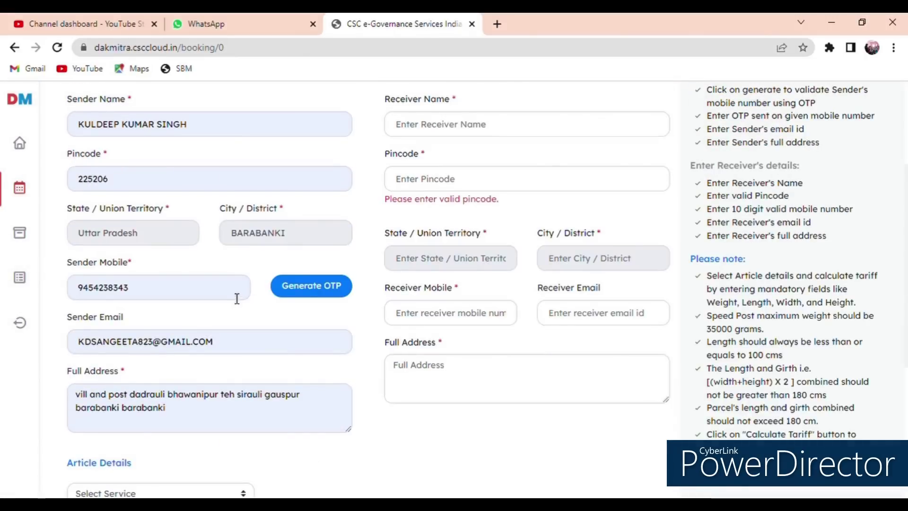
# Step: Autofill the receiver details and retry the tariff, dismissing the missing article details alert
pyautogui.scroll(2, 237, 299)
pyautogui.click(429, 245)
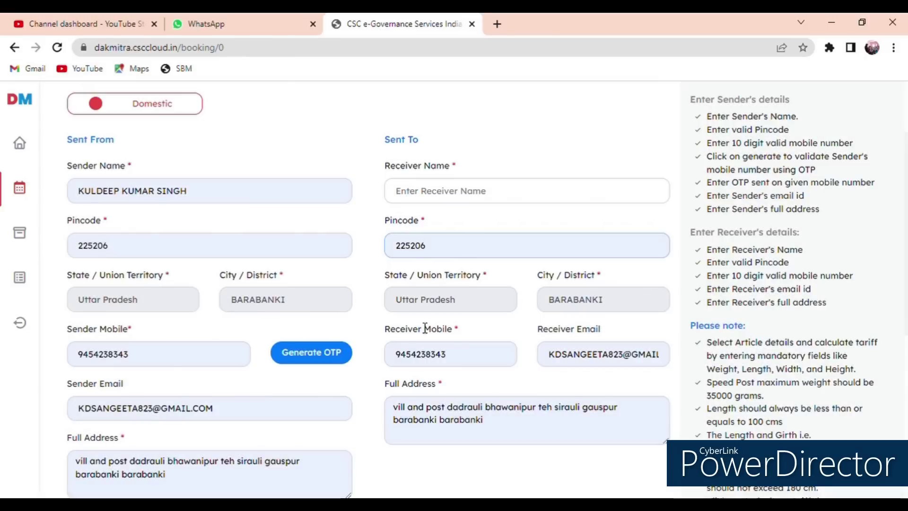
pyautogui.scroll(-5, 444, 350)
pyautogui.click(631, 424)
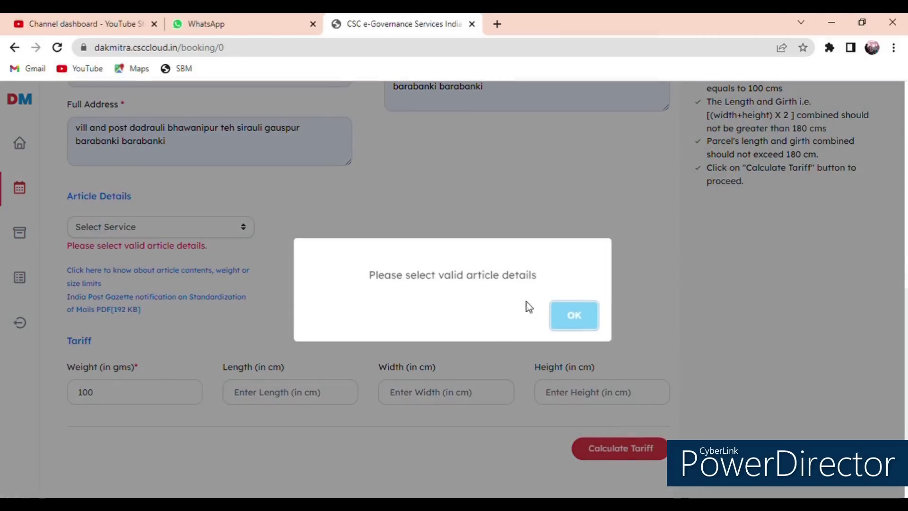
pyautogui.click(572, 316)
pyautogui.scroll(-1, 473, 312)
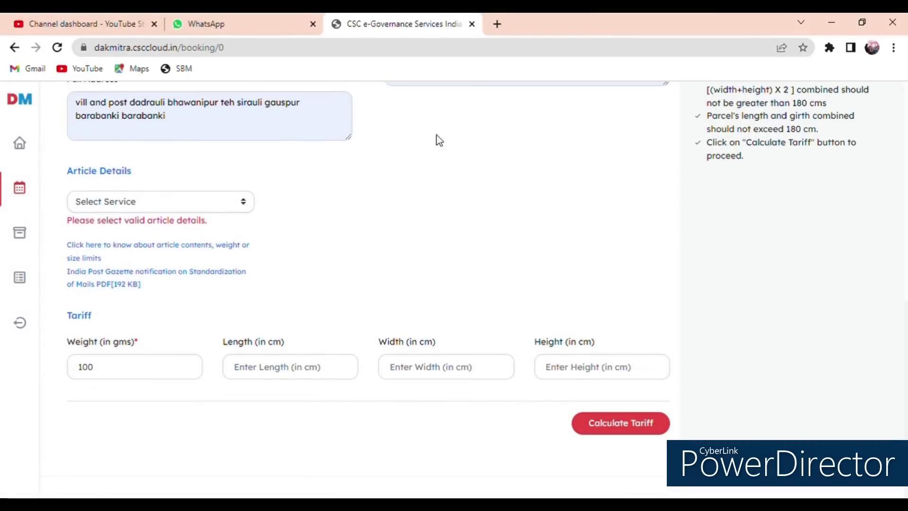
pyautogui.scroll(8, 516, 415)
pyautogui.scroll(-2, 190, 250)
pyautogui.scroll(-3, 129, 290)
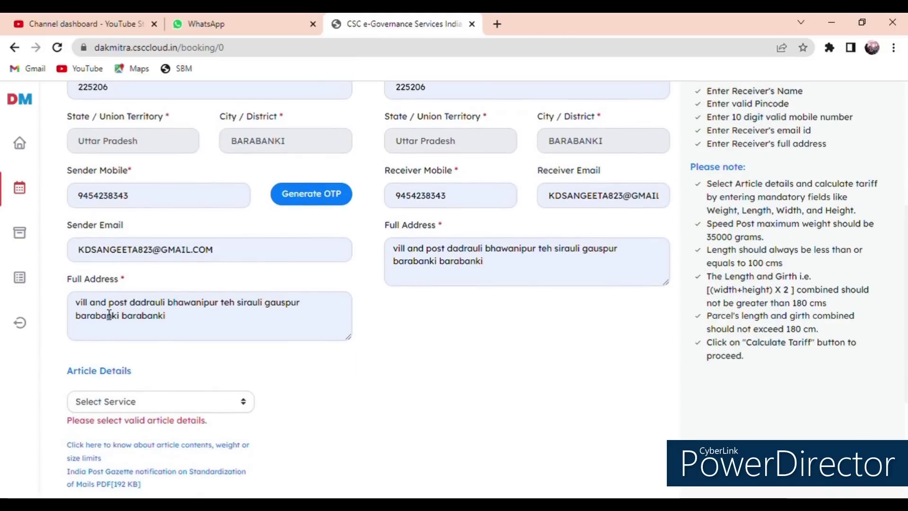
pyautogui.scroll(3, 299, 334)
# Step: Enter the receiver's name and select Speed Post as the article service
pyautogui.click(461, 174)
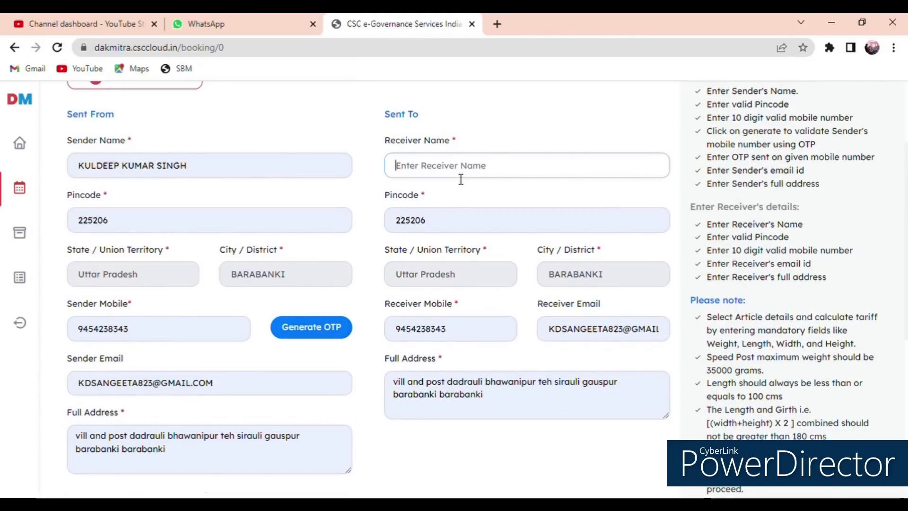
pyautogui.write('sandeep')
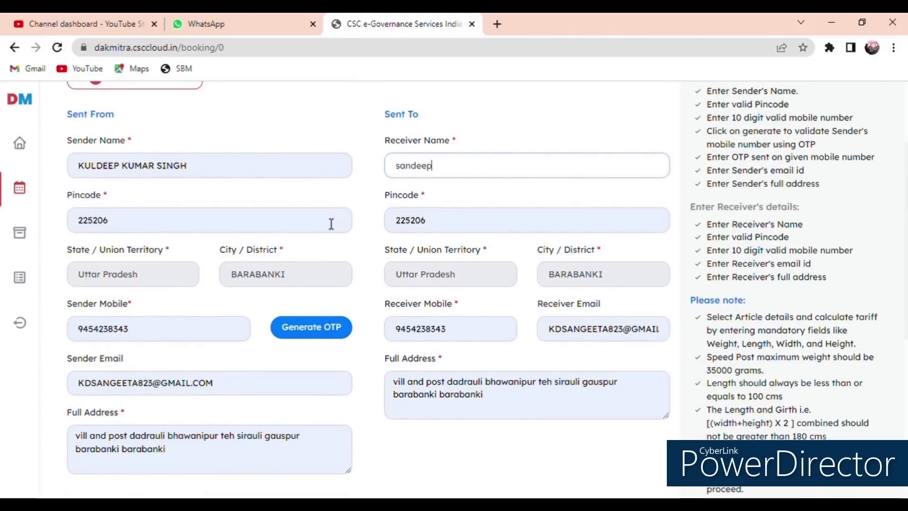
pyautogui.scroll(-1, 326, 226)
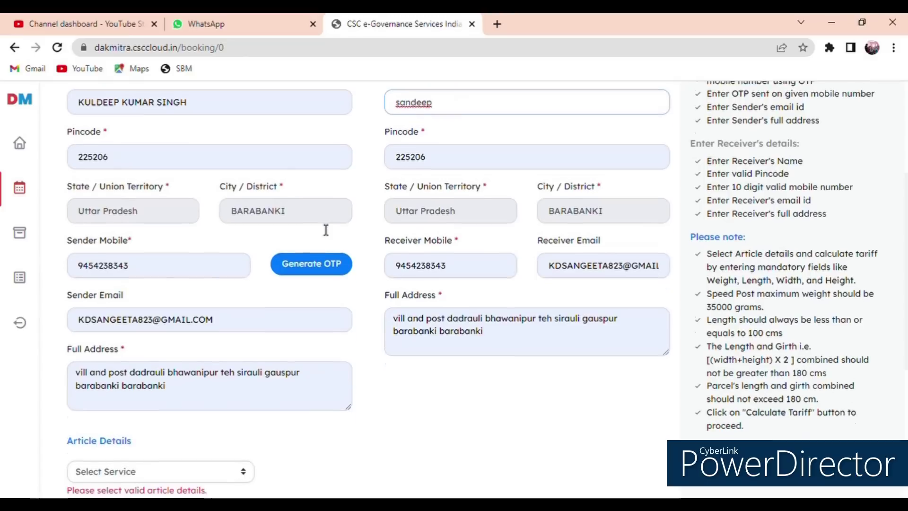
pyautogui.scroll(3, 263, 243)
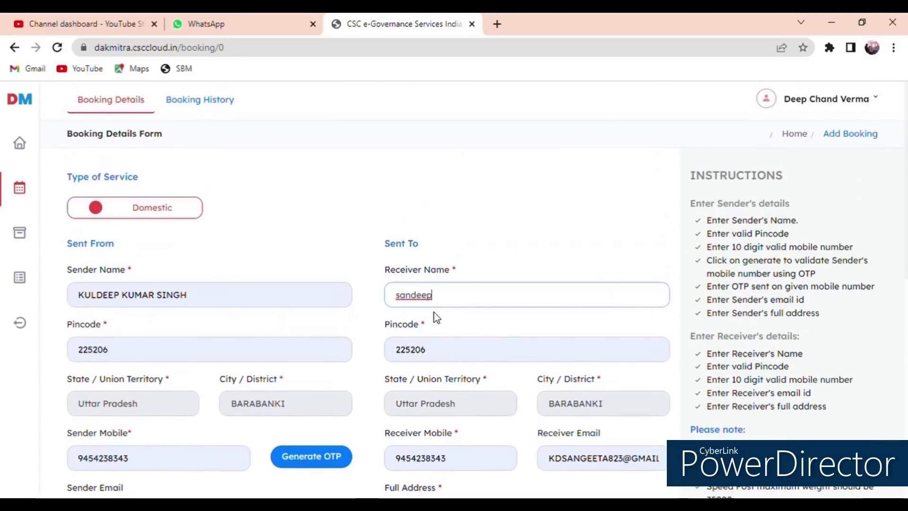
pyautogui.scroll(-7, 436, 316)
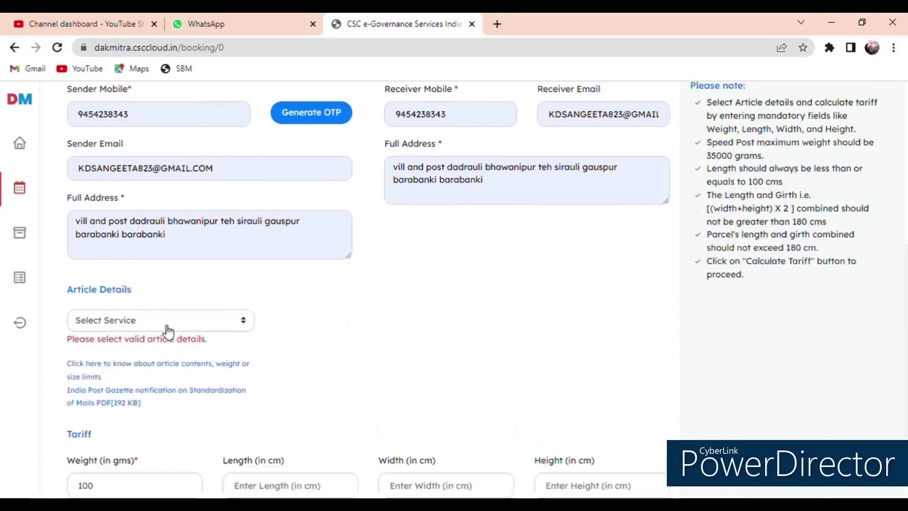
pyautogui.click(182, 205)
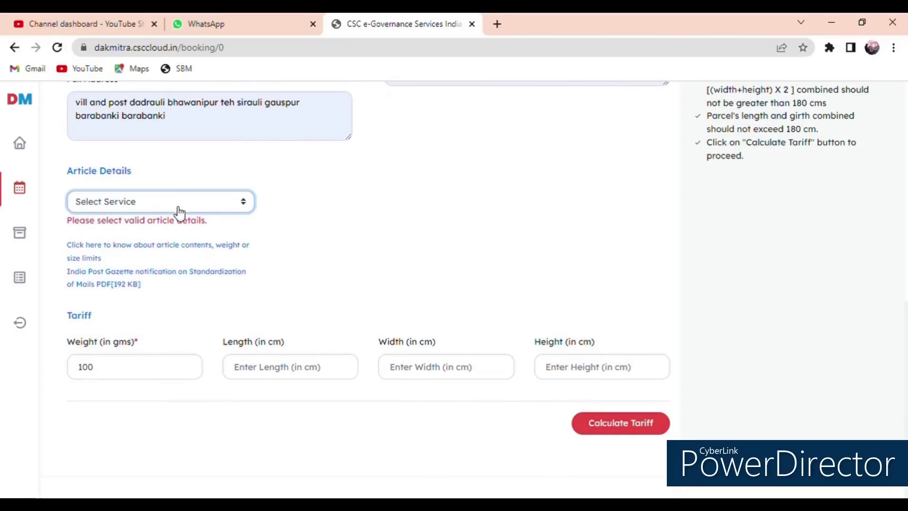
pyautogui.click(157, 233)
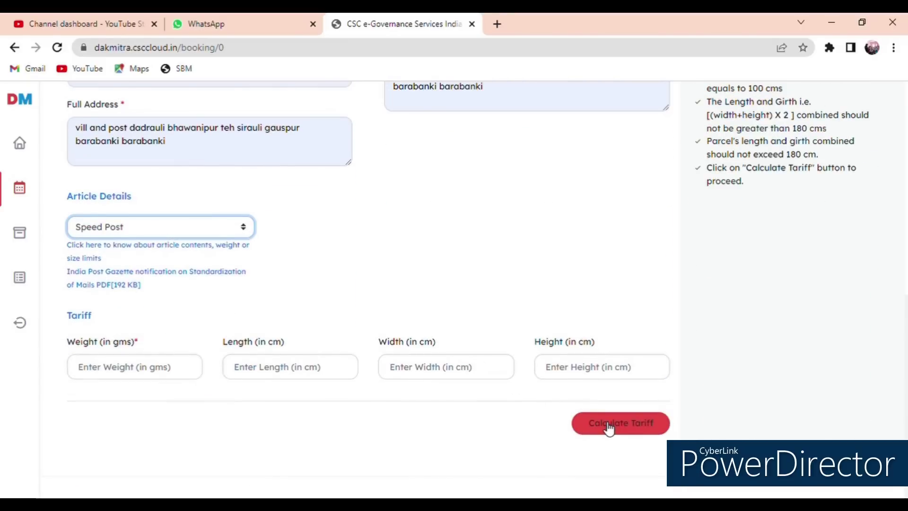
# Step: Set the weight to 100 g, calculate the ₹29 Speed Post tariff and proceed to pay Rs 29
pyautogui.click(174, 369)
pyautogui.write('1')
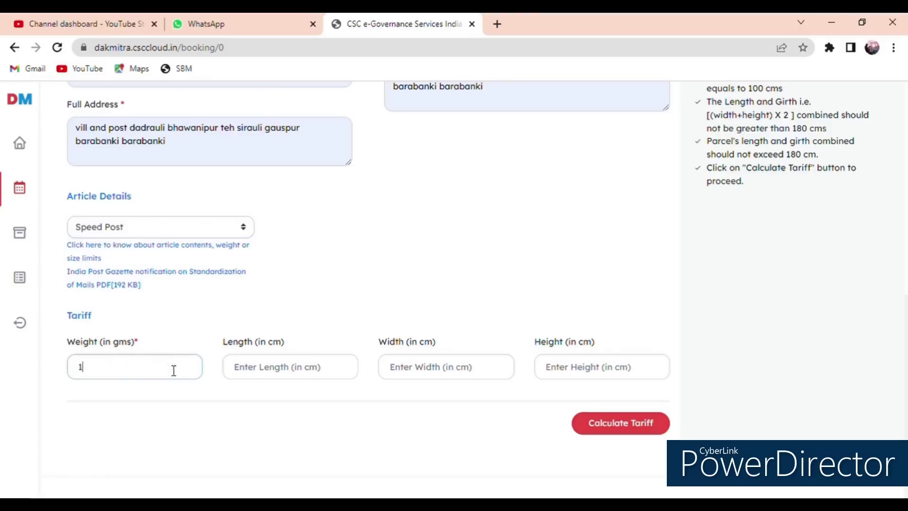
pyautogui.write('00')
pyautogui.click(624, 422)
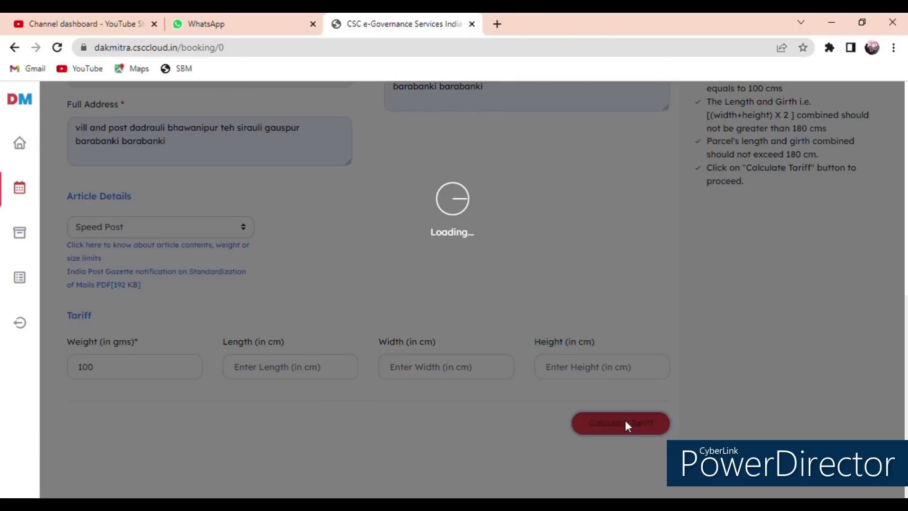
pyautogui.scroll(-2, 473, 302)
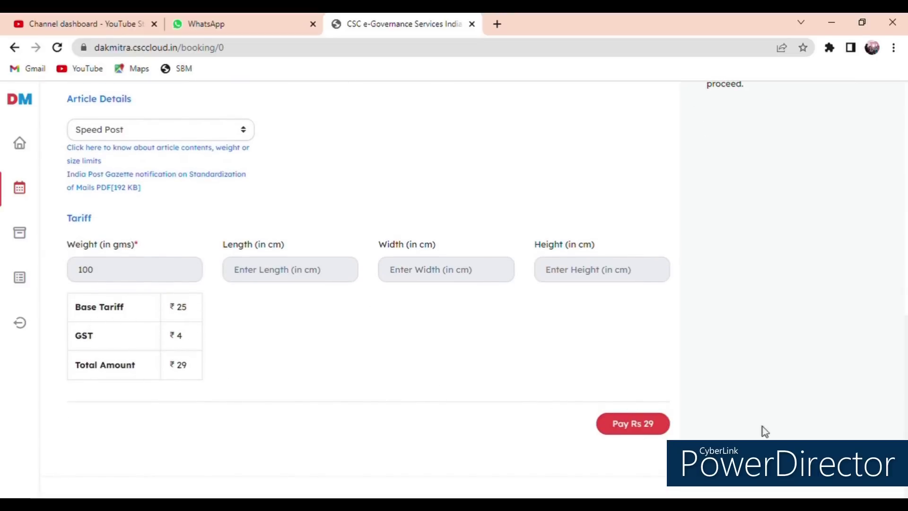
pyautogui.click(629, 432)
pyautogui.scroll(8, 584, 413)
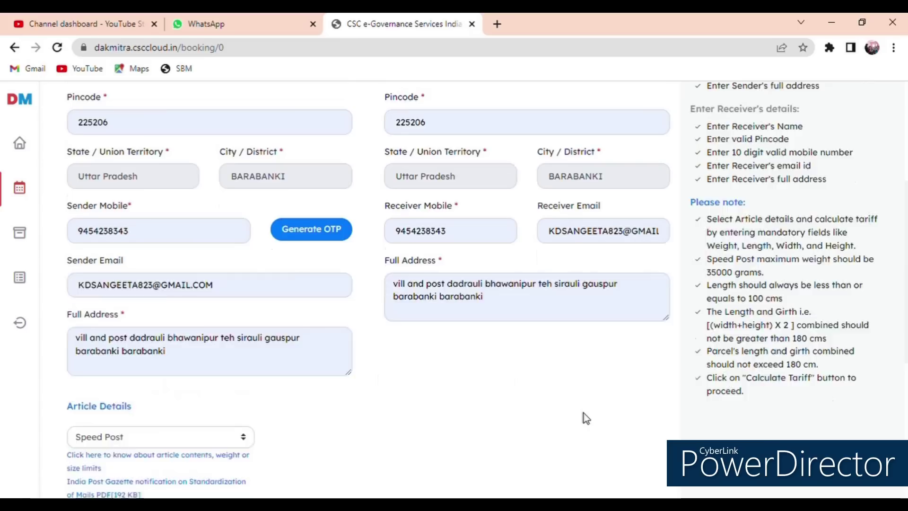
pyautogui.scroll(-7, 415, 413)
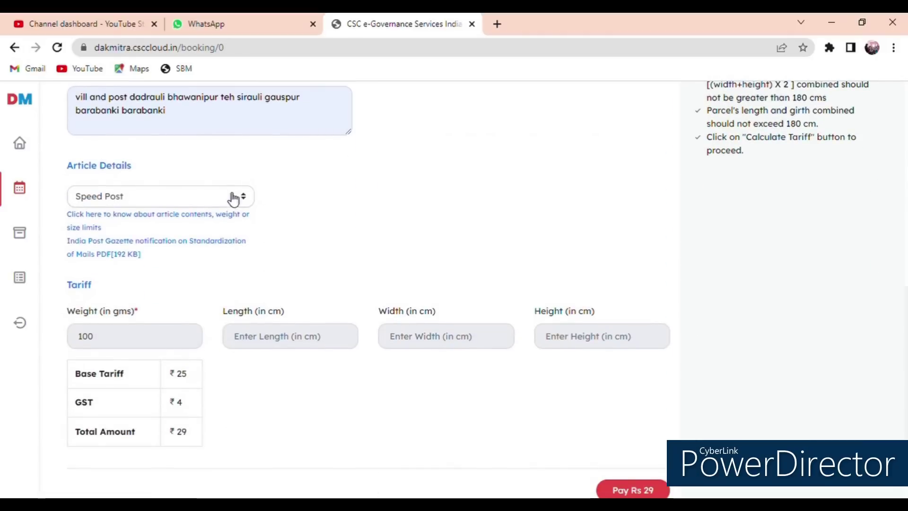
# Step: Switch the service to Registered Parcel with 5000 g weight and dismiss the invalid length alert
pyautogui.click(235, 197)
pyautogui.click(147, 240)
pyautogui.click(152, 374)
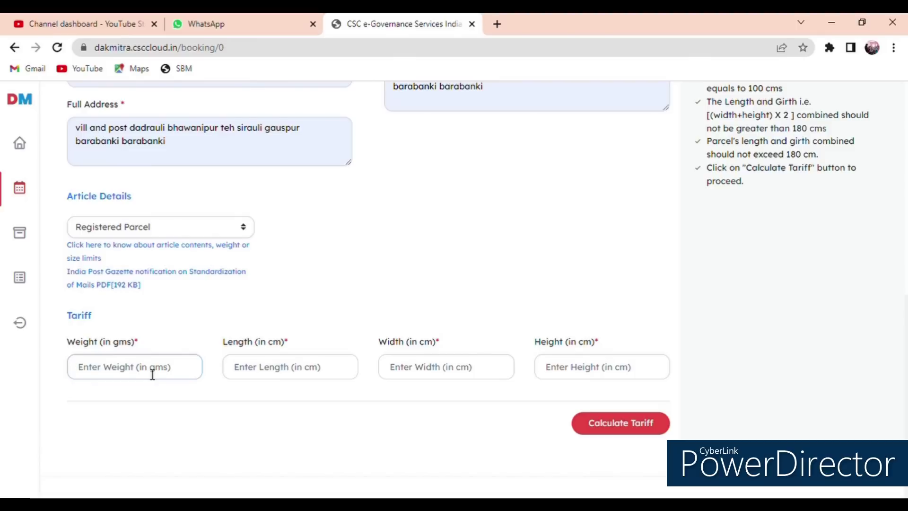
pyautogui.write('5000')
pyautogui.click(614, 422)
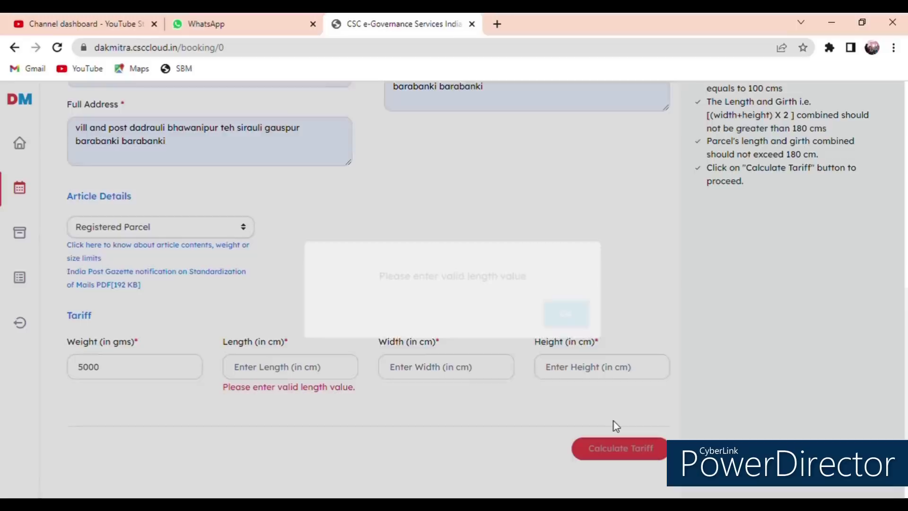
pyautogui.click(574, 316)
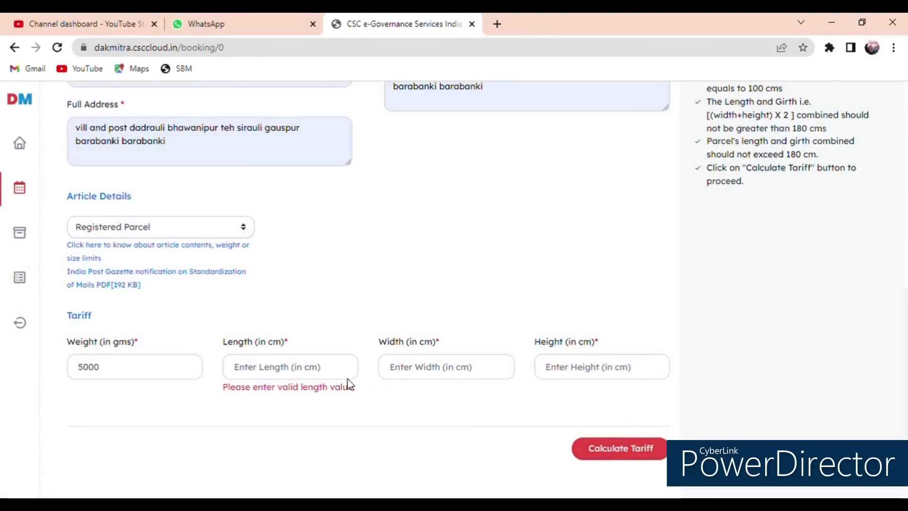
# Step: Enter the 12×10×6 cm dimensions and calculate the tariff: ₹180 with ₹0 GST
pyautogui.click(289, 373)
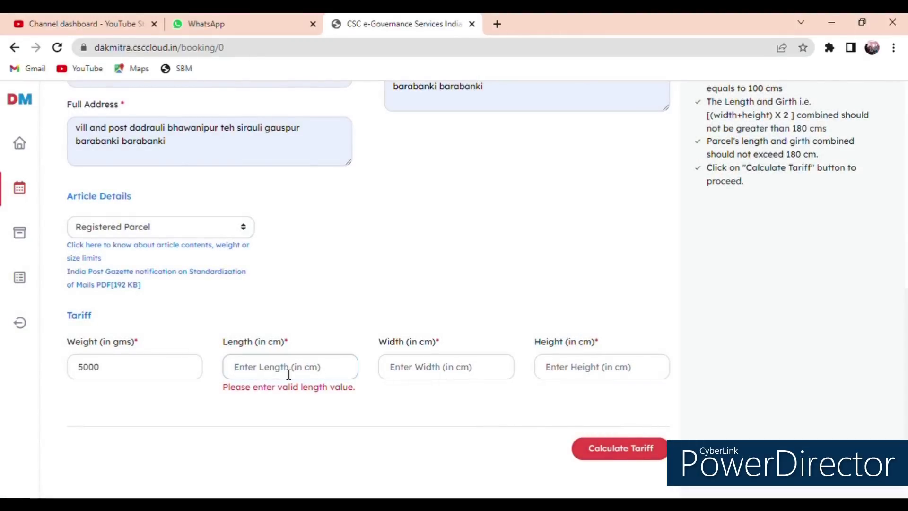
pyautogui.write('12')
pyautogui.click(411, 371)
pyautogui.write('1')
pyautogui.click(570, 372)
pyautogui.write('6')
pyautogui.scroll(10, 537, 405)
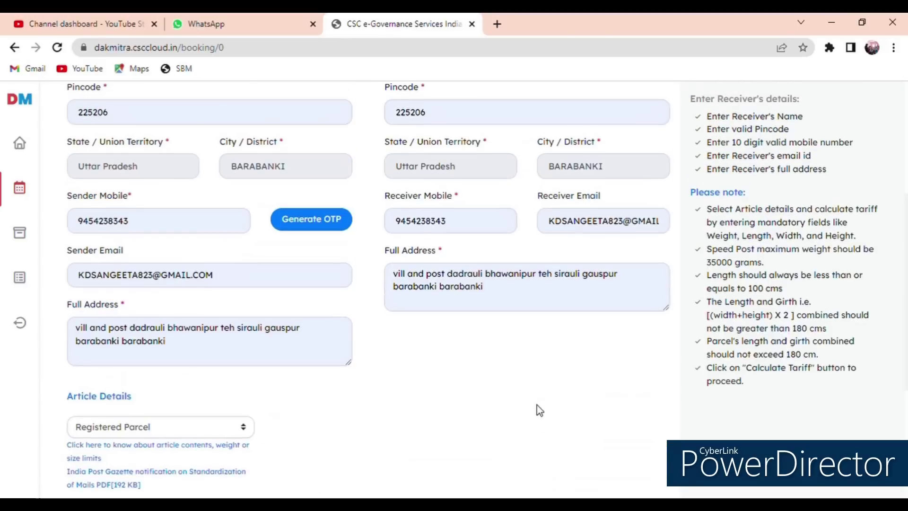
pyautogui.scroll(-10, 519, 327)
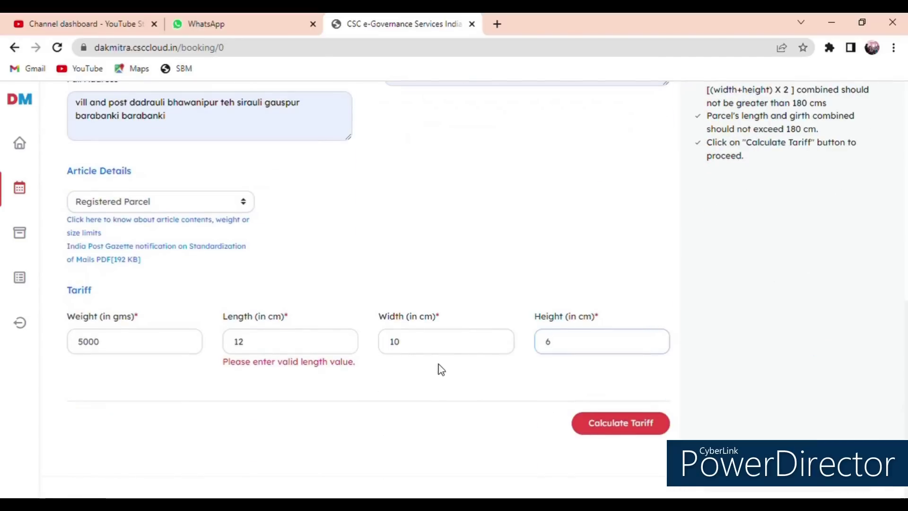
pyautogui.click(614, 423)
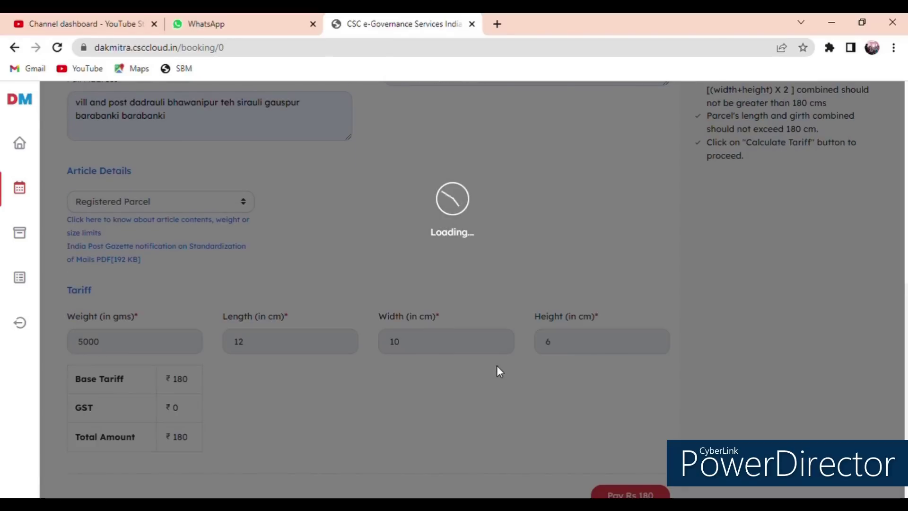
pyautogui.scroll(-1, 470, 375)
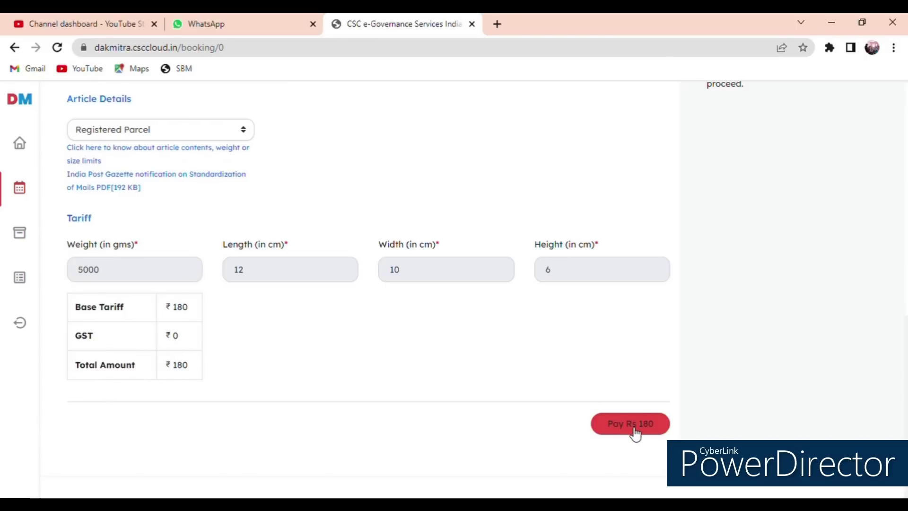
pyautogui.scroll(10, 572, 424)
pyautogui.scroll(3, 312, 255)
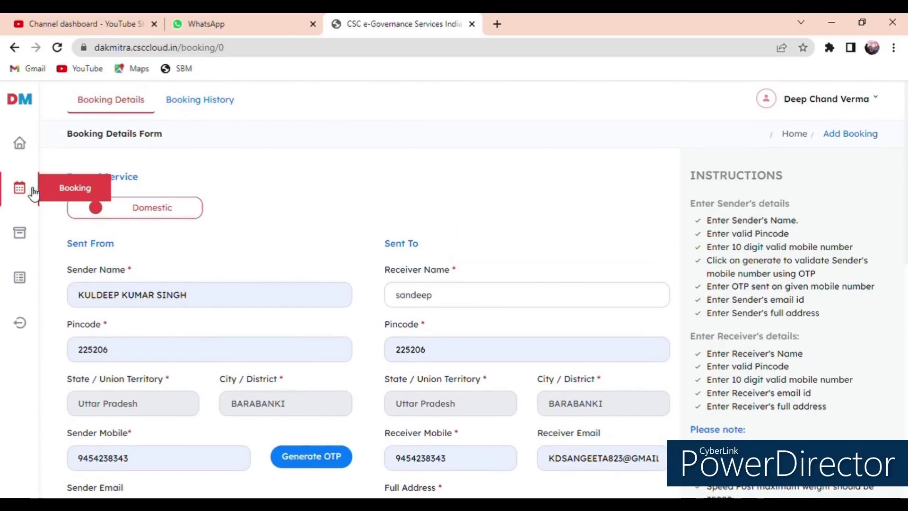
# Step: Visit Booking History and the Tracking page's Article Id box, then open the Reports Summary
pyautogui.click(202, 101)
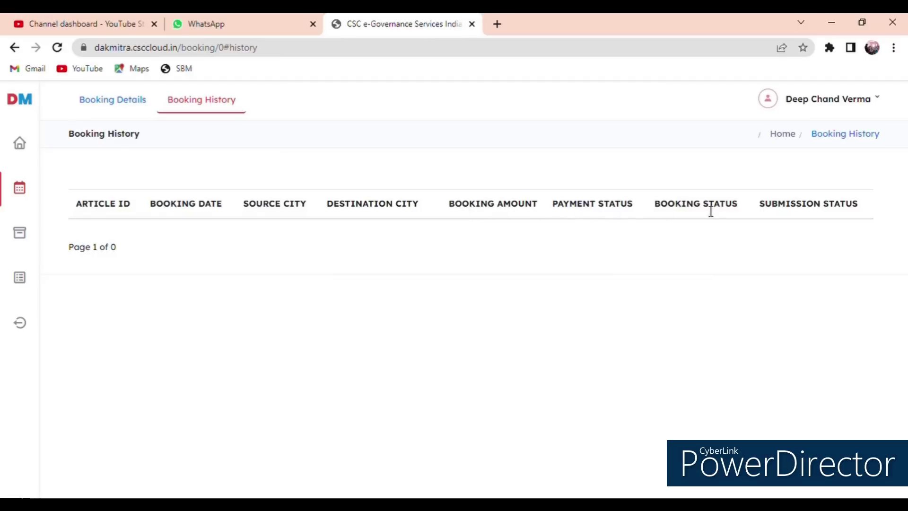
pyautogui.click(21, 235)
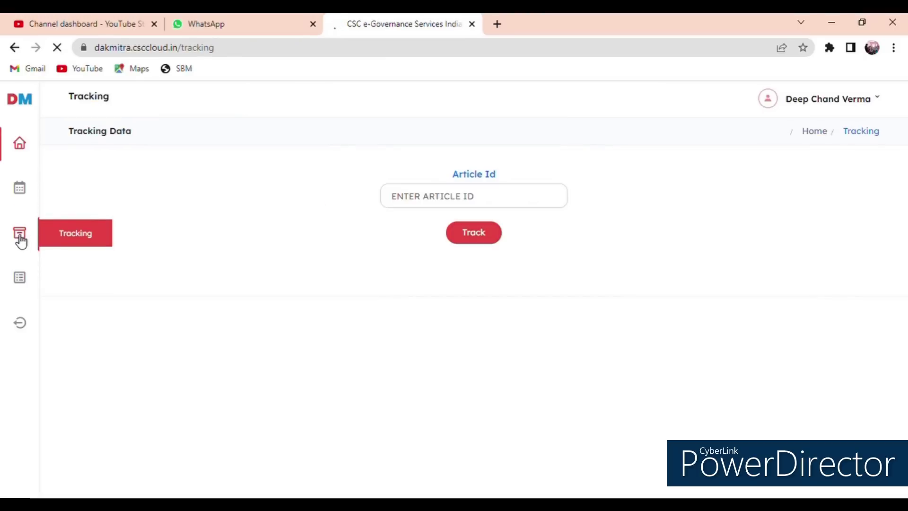
pyautogui.click(466, 196)
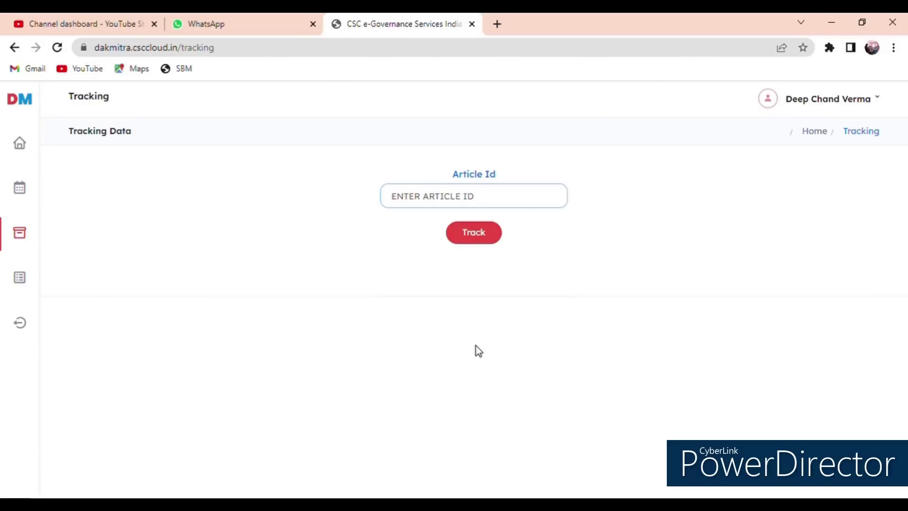
pyautogui.click(28, 281)
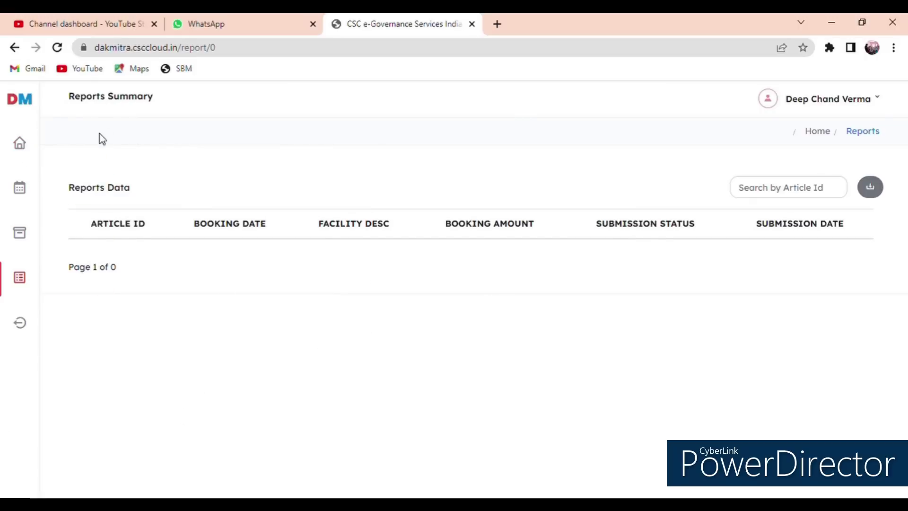
# Step: View the dashboard, then return to the empty Booking History list
pyautogui.click(22, 143)
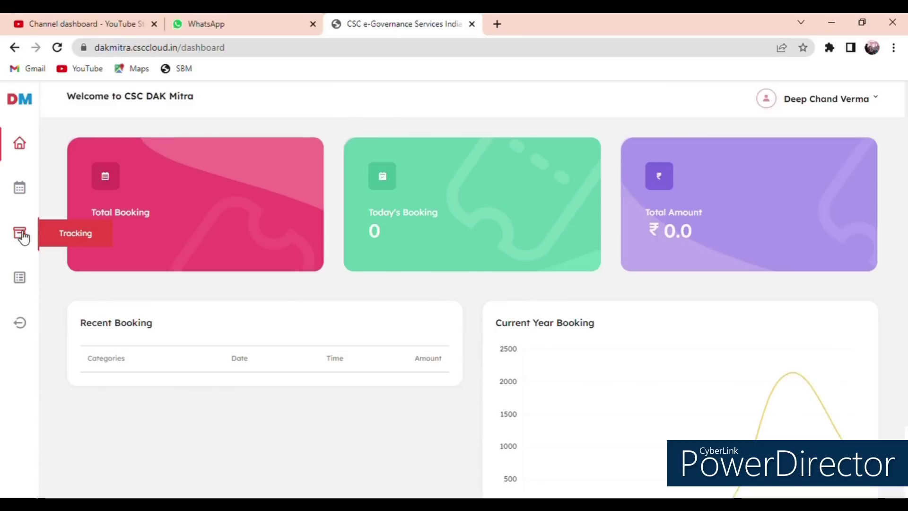
pyautogui.click(81, 190)
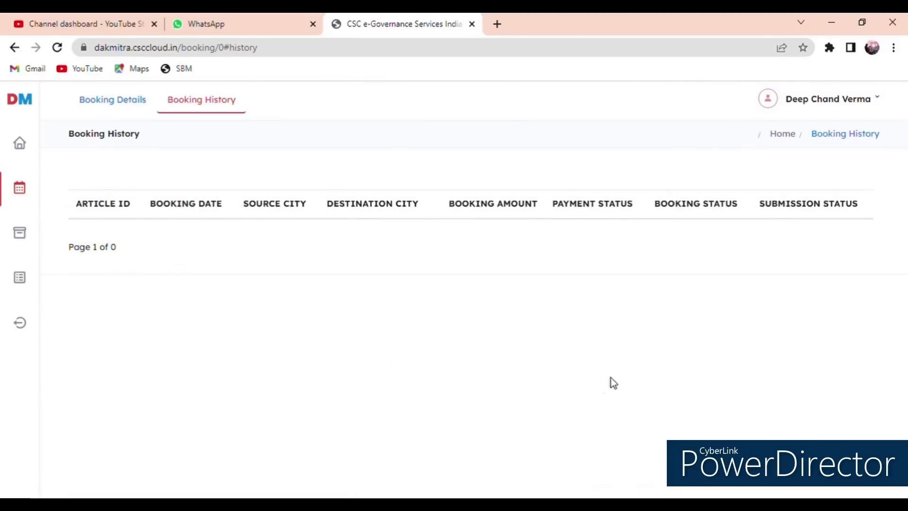
# Step: Scroll through the blank Booking Details Form, then go to the dashboard showing 0 bookings and ₹0.0
pyautogui.click(114, 100)
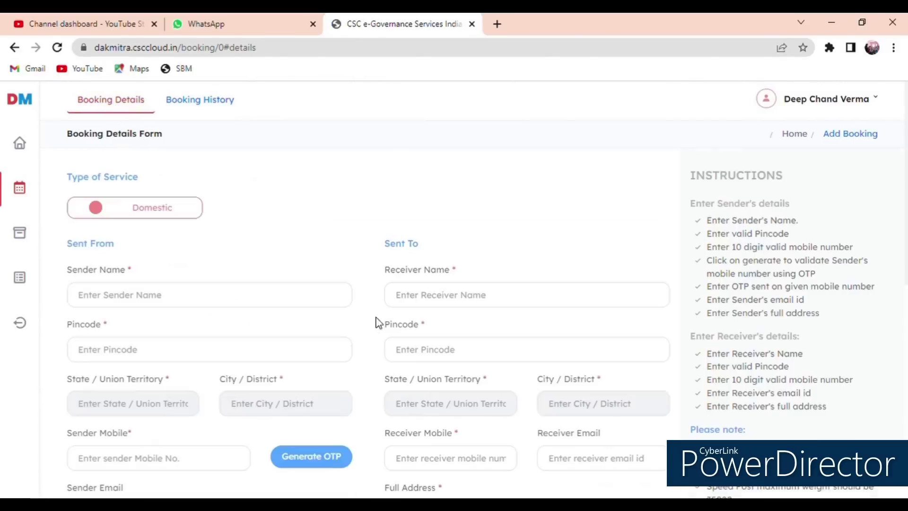
pyautogui.scroll(-8, 529, 393)
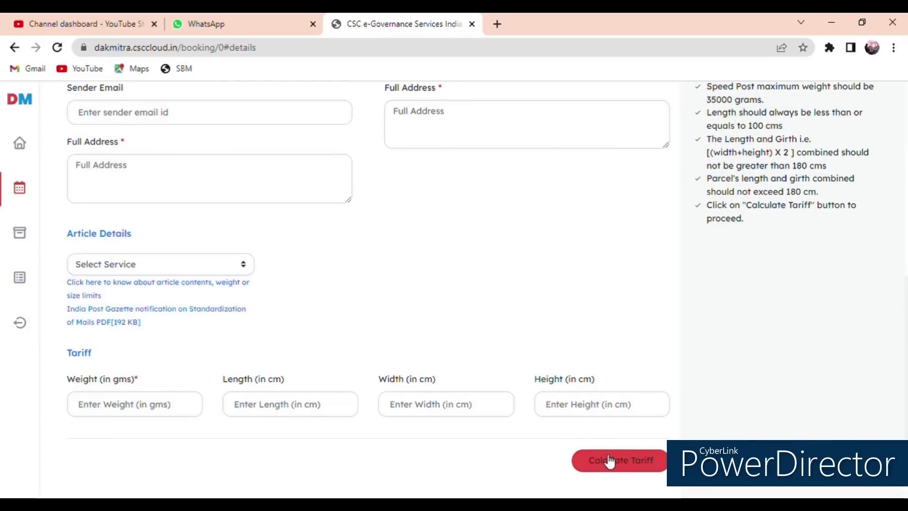
pyautogui.scroll(5, 507, 383)
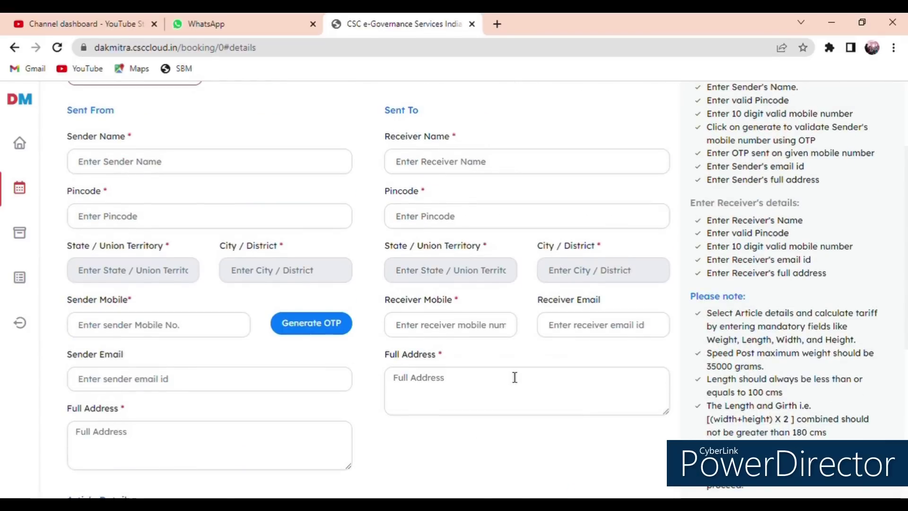
pyautogui.scroll(3, 439, 347)
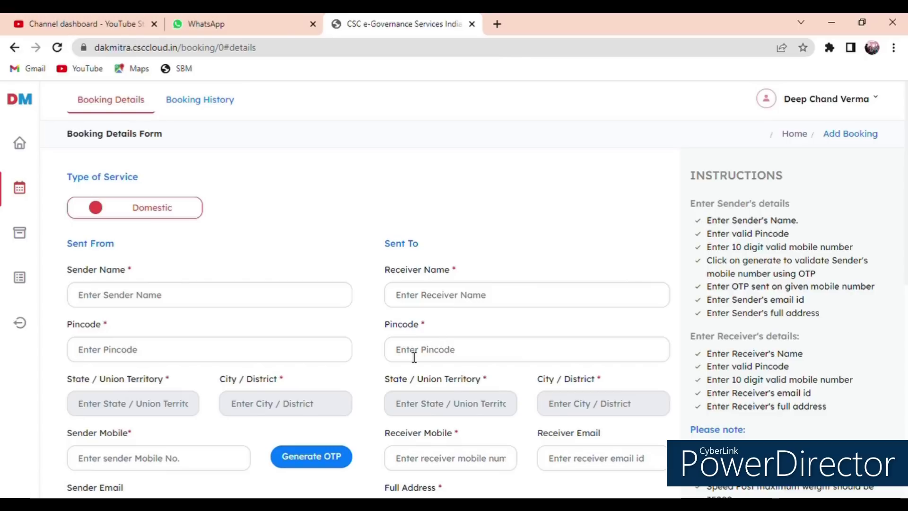
pyautogui.scroll(-8, 328, 320)
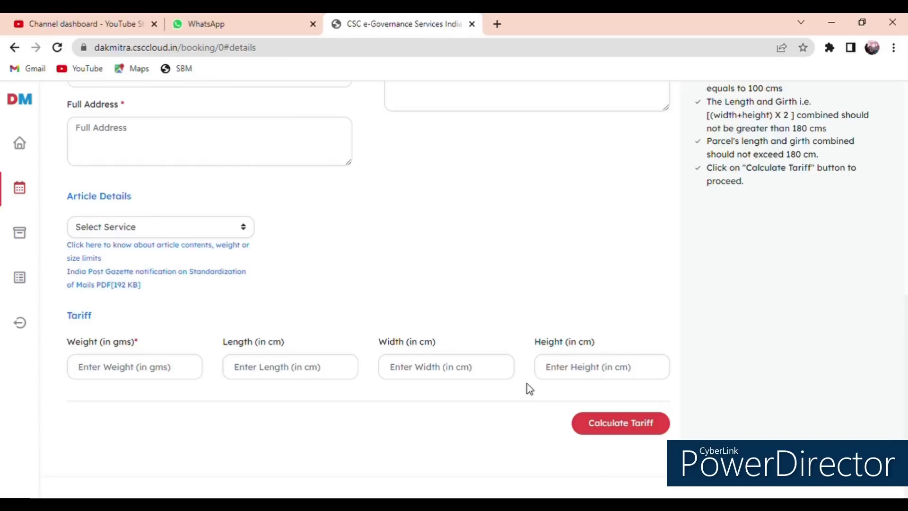
pyautogui.scroll(4, 508, 366)
pyautogui.scroll(-4, 487, 307)
pyautogui.scroll(5, 453, 319)
pyautogui.scroll(2, 453, 326)
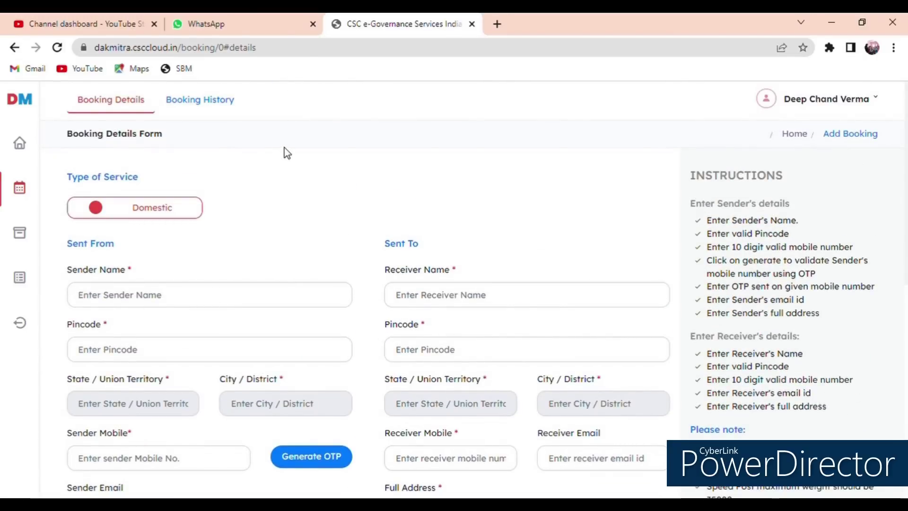
pyautogui.scroll(-8, 462, 264)
pyautogui.scroll(1, 423, 228)
pyautogui.scroll(8, 420, 227)
pyautogui.scroll(-5, 676, 389)
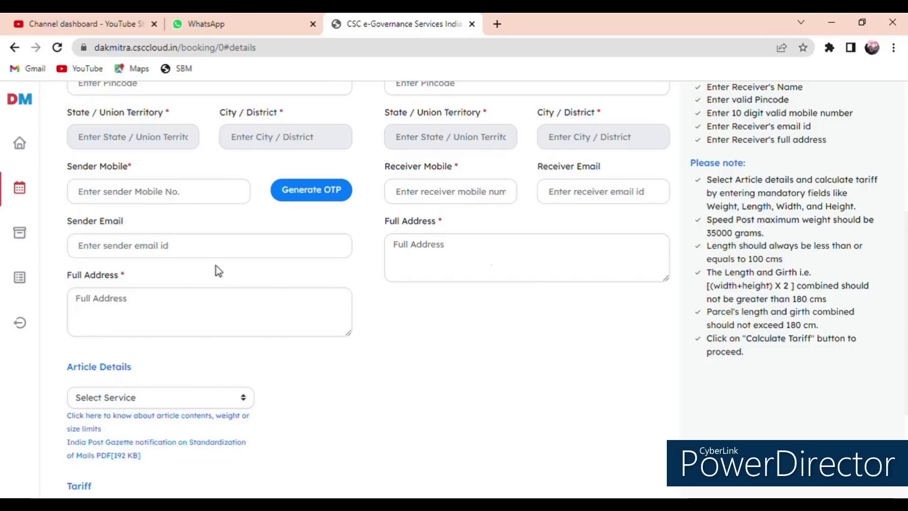
pyautogui.scroll(6, 499, 253)
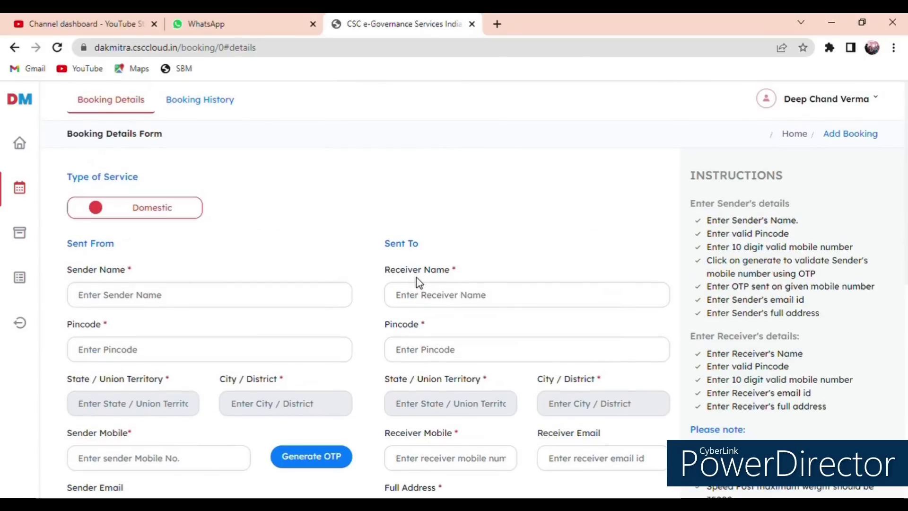
pyautogui.scroll(-7, 270, 302)
pyautogui.scroll(6, 277, 299)
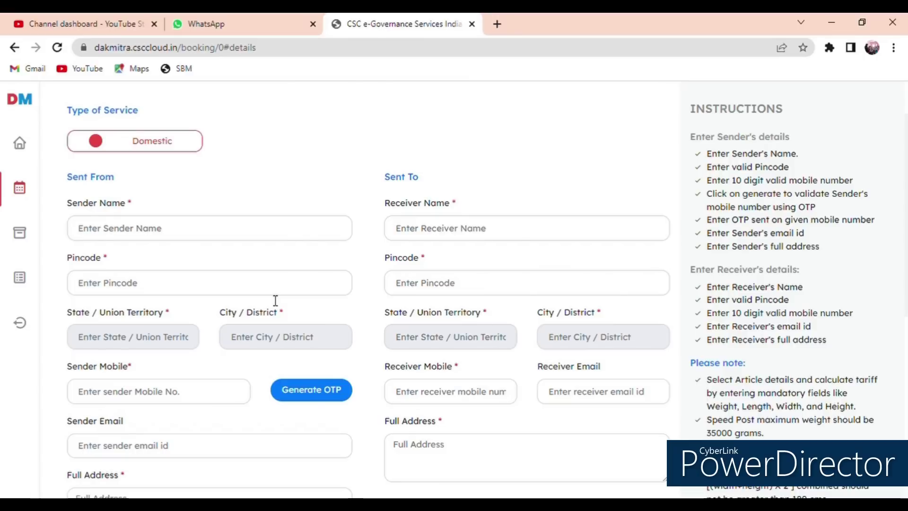
pyautogui.scroll(-7, 273, 300)
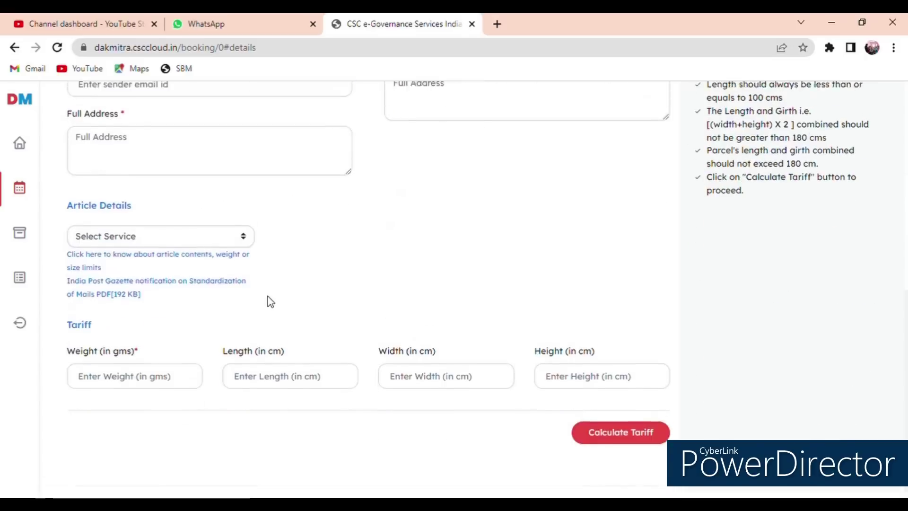
pyautogui.scroll(10, 270, 296)
pyautogui.click(19, 144)
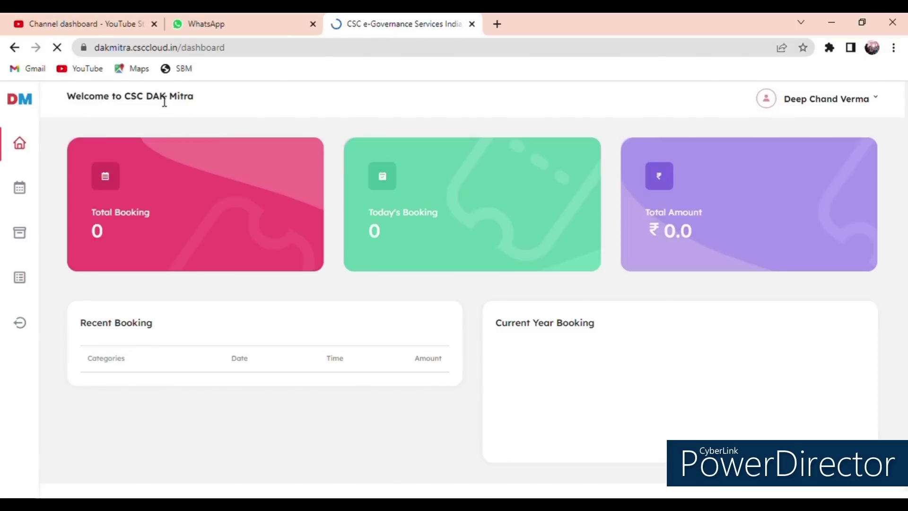
# Step: Select the 'Welcome to CSC DAK Mitra' heading, then go to the Tracking page
pyautogui.tripleClick(164, 101)
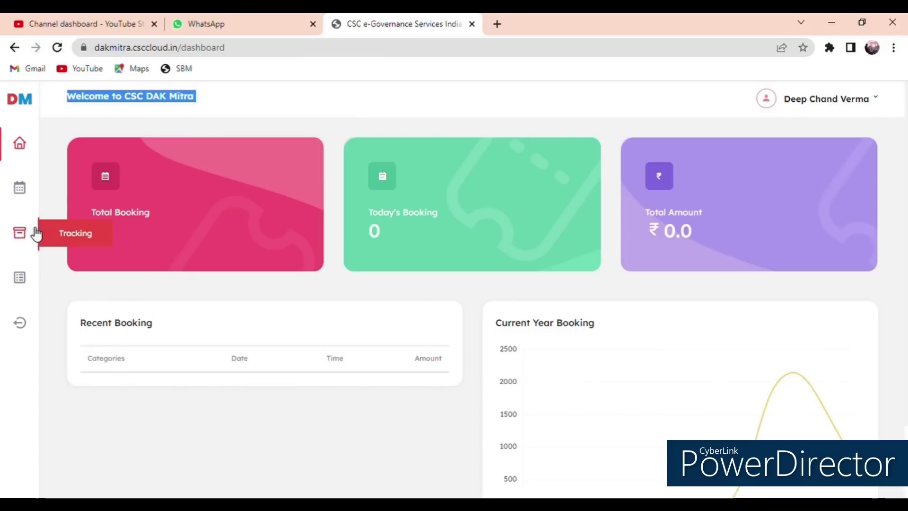
pyautogui.click(19, 236)
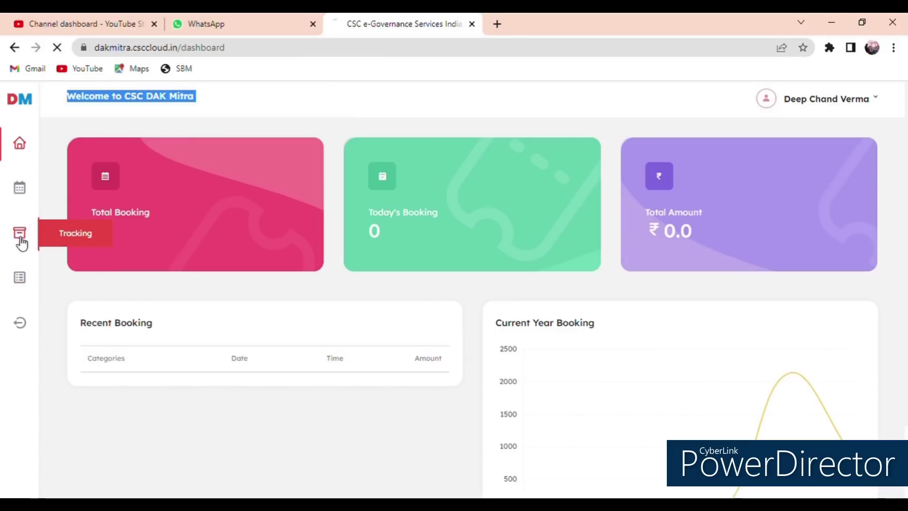